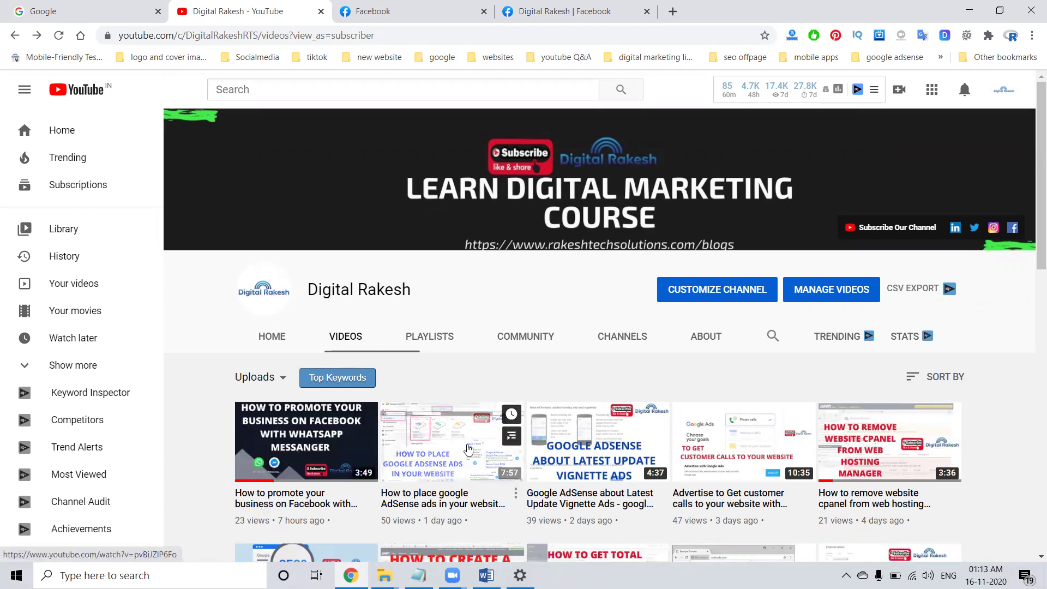
left_click(397, 13)
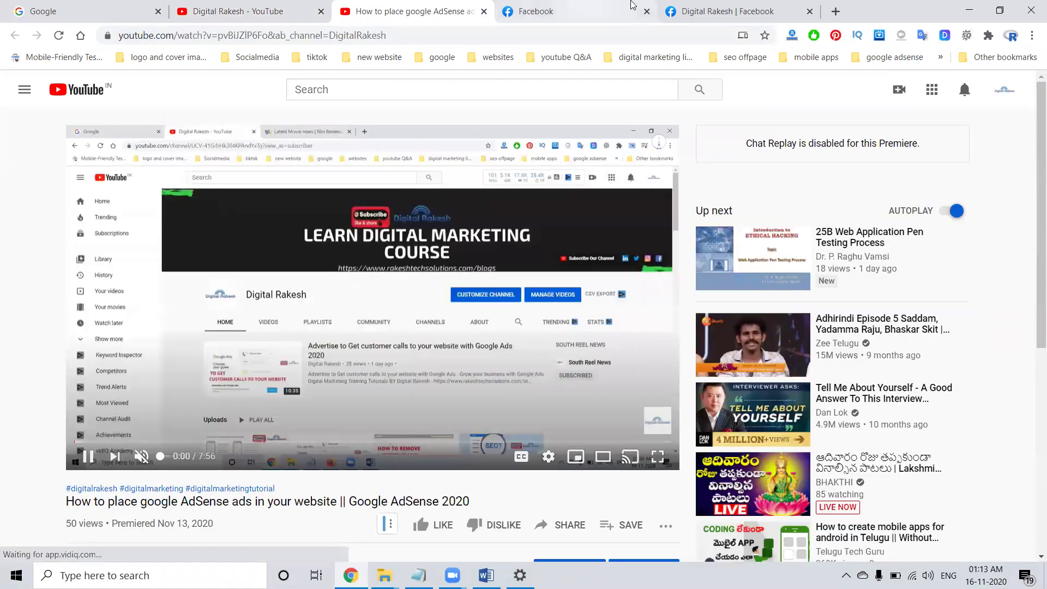
left_click(688, 11)
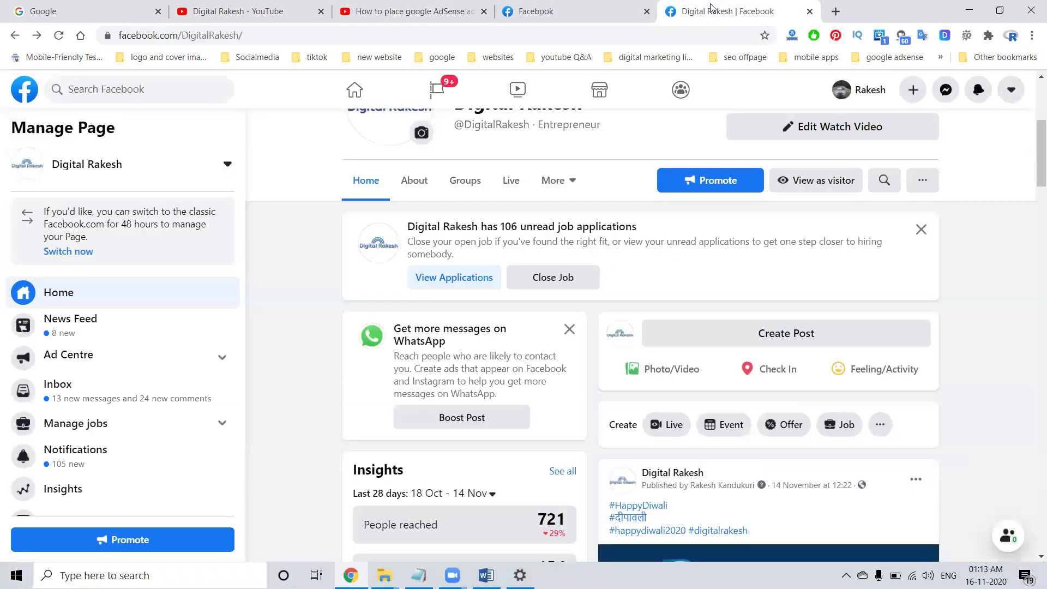
left_click(694, 340)
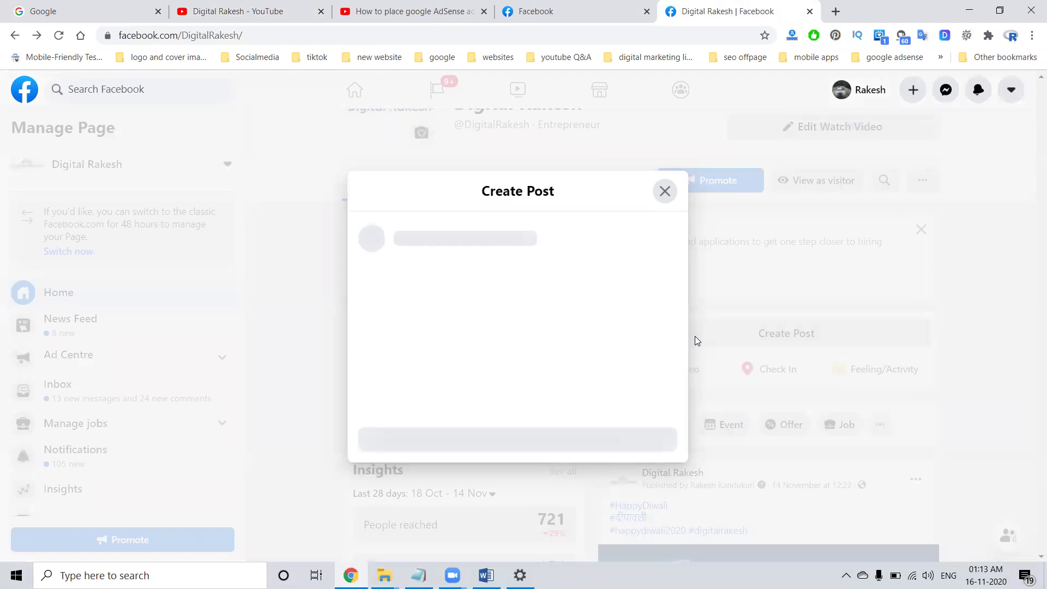
type("https://www.youtube.com/watch?v=pvBiJZlP6Fo")
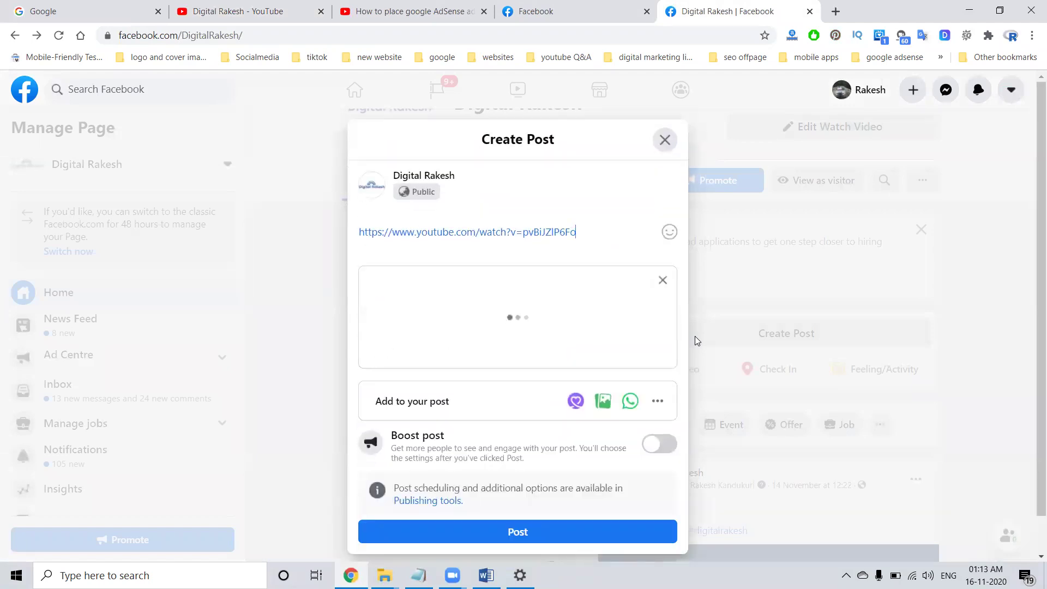
- Copy the video title "How to place google AdSense ads in your website || Google AdSense 2020" from YouTube into the post above the link
left_click(436, 11)
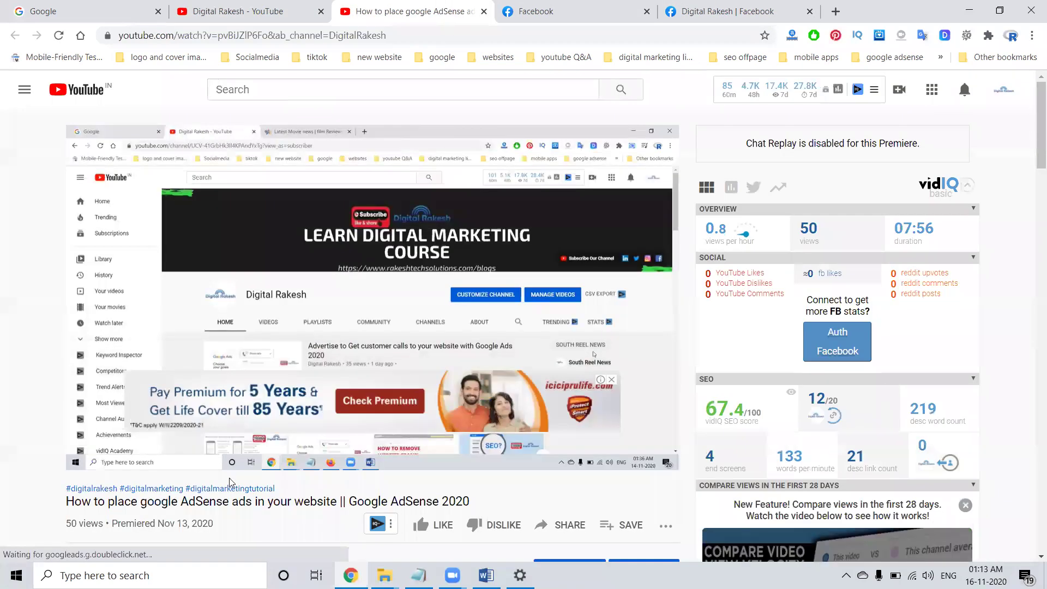
scroll(284, 501, "down", 1)
triple_click(335, 435)
key("ctrl+c")
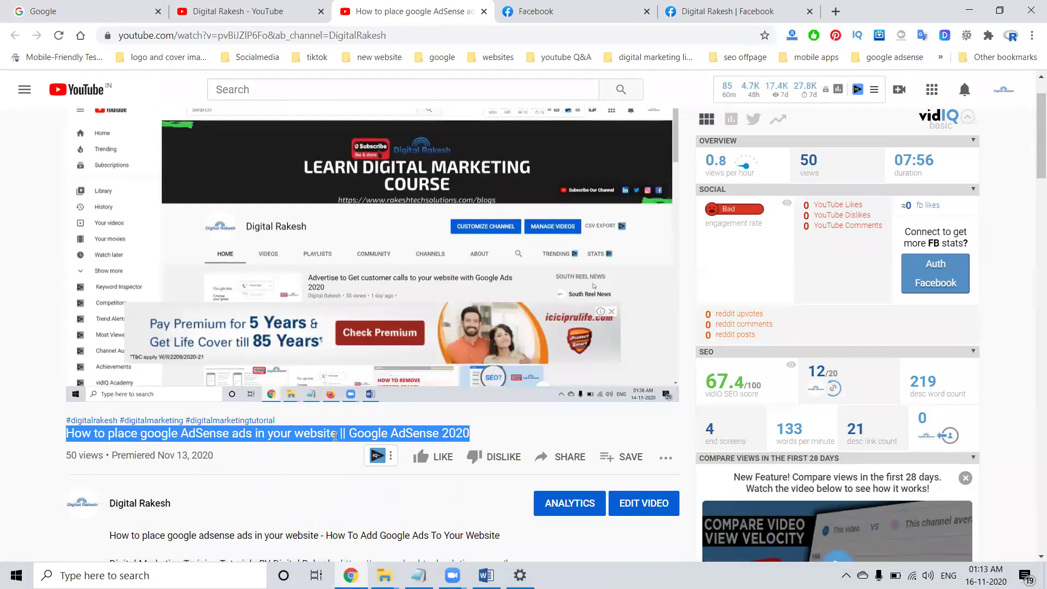
left_click(483, 11)
left_click(591, 7)
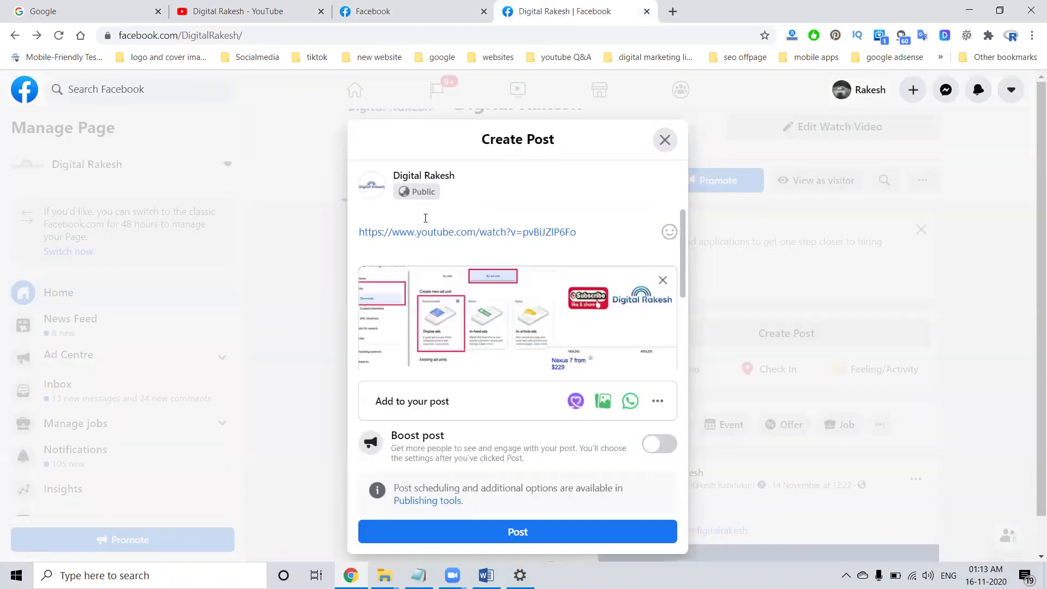
left_click(425, 219)
key("ctrl+v")
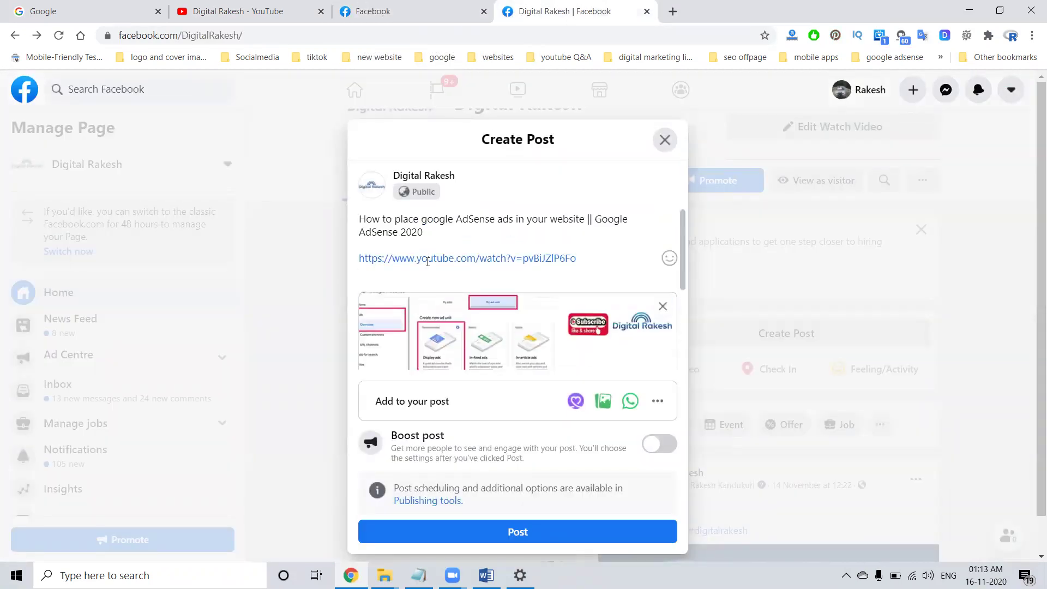
- Remove the link text from the post and turn the words "Google AdSense" into the hashtag #GoogleadSense
triple_click(427, 259)
key("BackSpace")
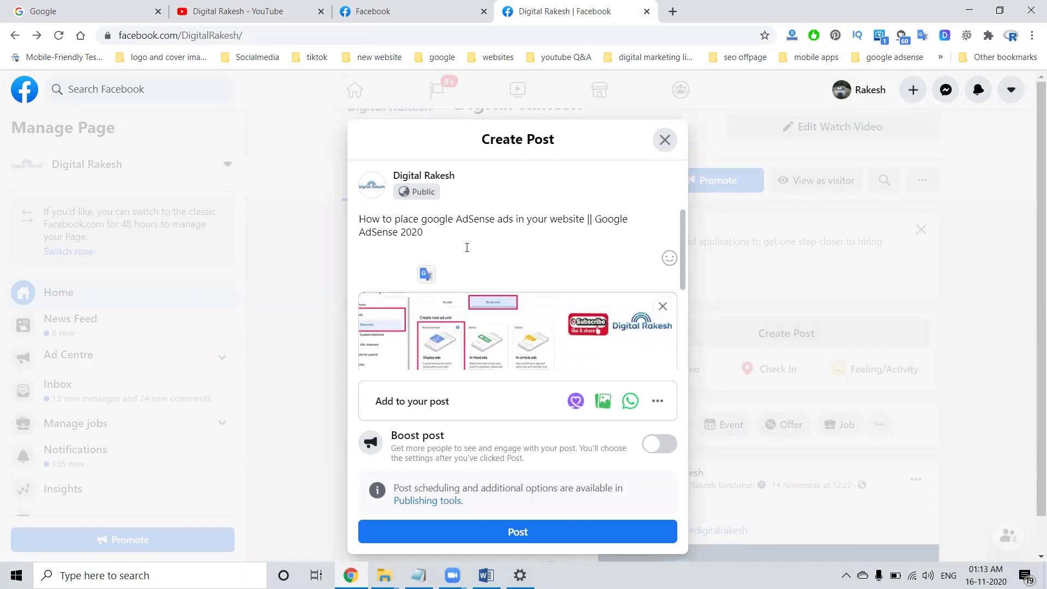
double_click(597, 219)
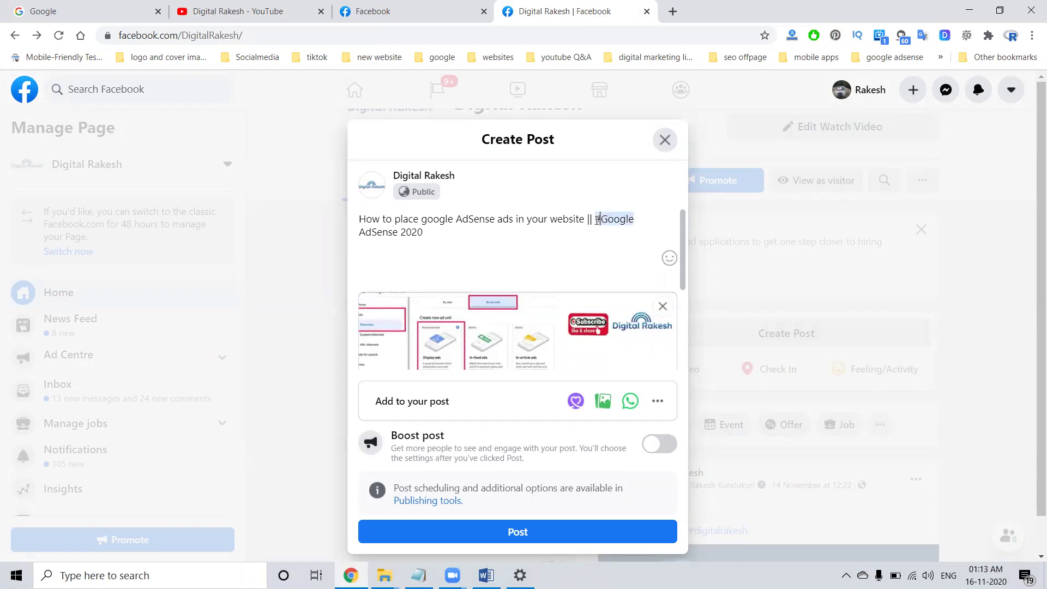
key("BackSpace")
key("BackSpace")
type("a")
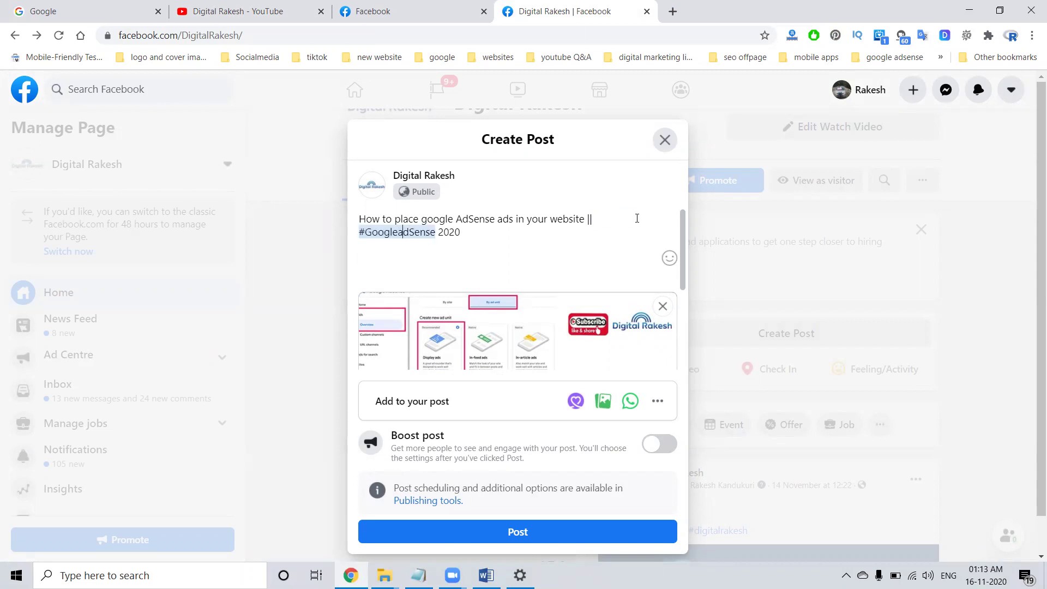
- Add two line breaks after the title text in the post
left_click(470, 232)
key("Return")
key("Return")
type("#digital")
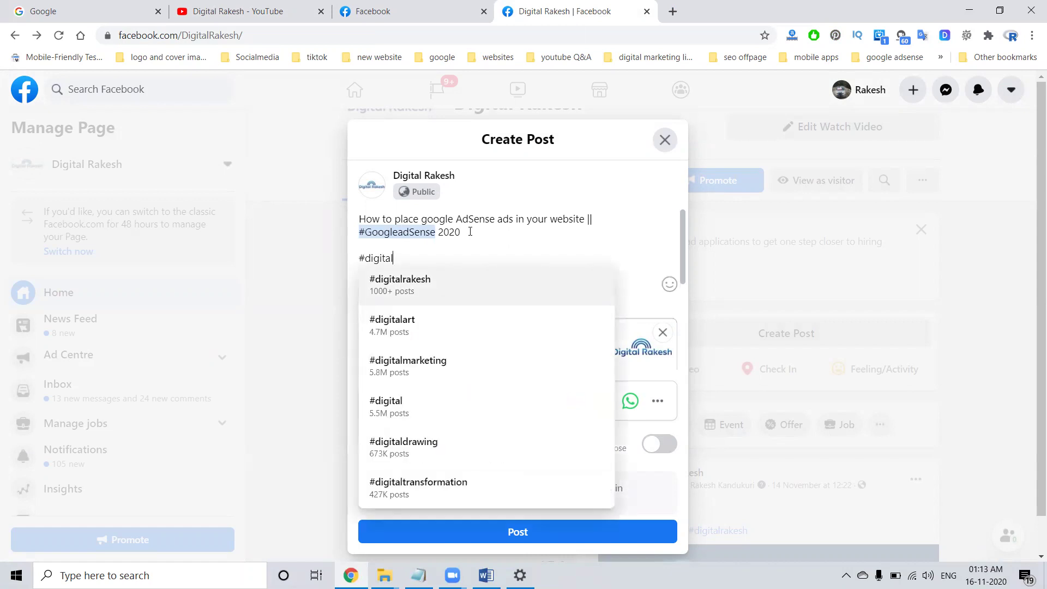
key("BackSpace")
key("BackSpace")
key("BackSpace")
key("BackSpace")
key("BackSpace")
key("BackSpace")
key("BackSpace")
key("BackSpace")
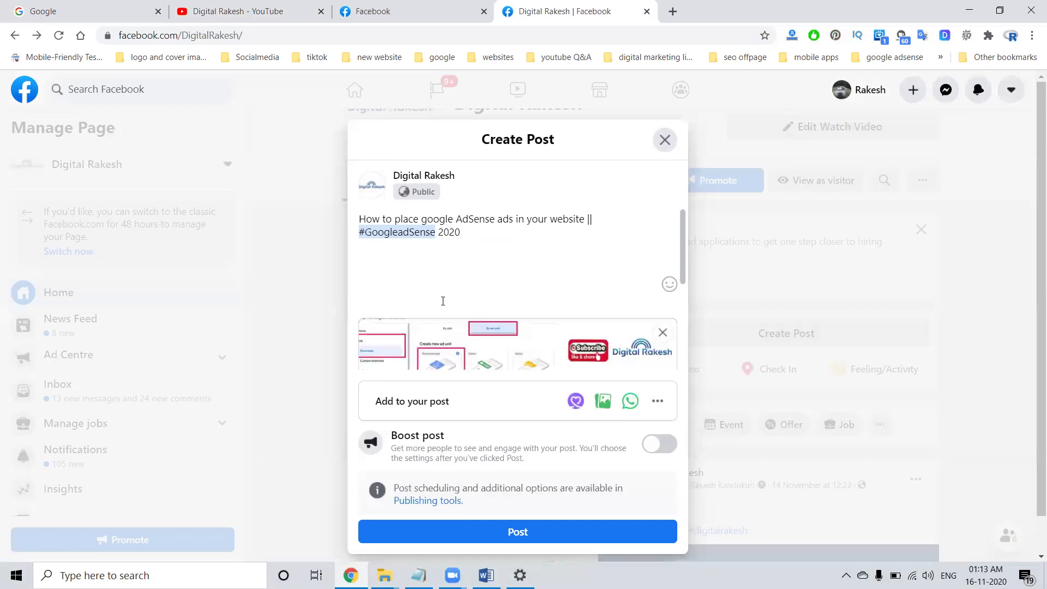
- Copy the subscribe line, channel and blog links and hashtags from the Word document "smo content" and paste them below the post's title
left_click(486, 575)
left_click_drag(683, 431, 406, 342)
key("ctrl+c")
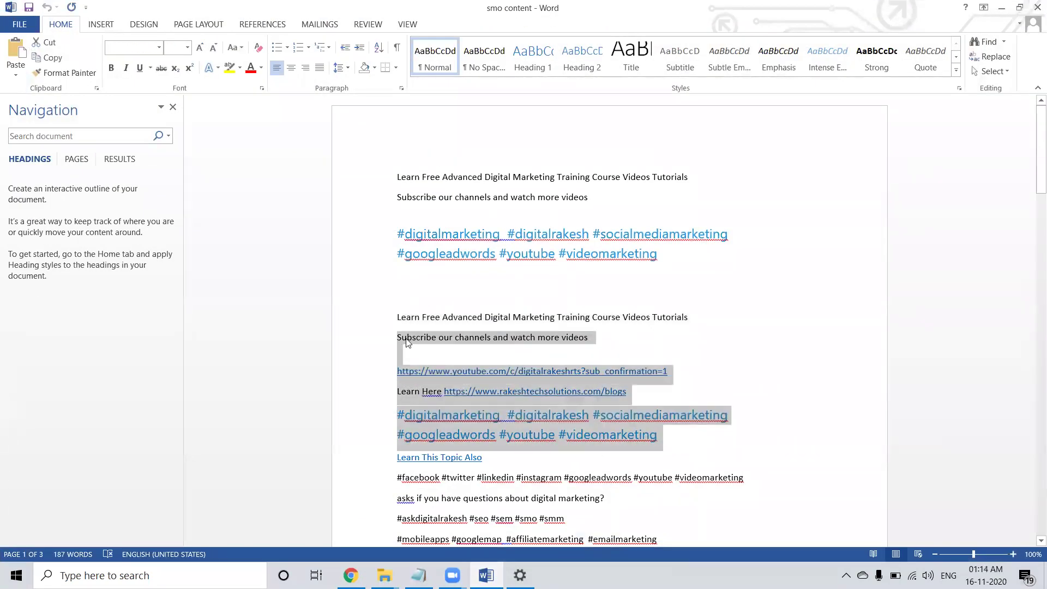
key("alt+Tab")
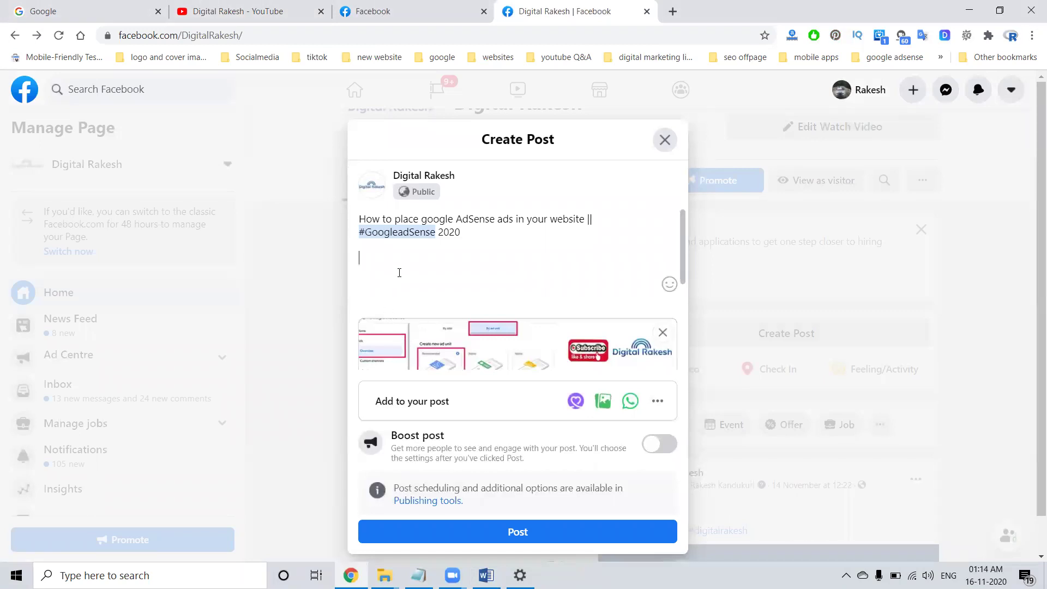
key("ctrl+v")
- Check the video link preview and publish the post on the page
scroll(406, 312, "down", 3)
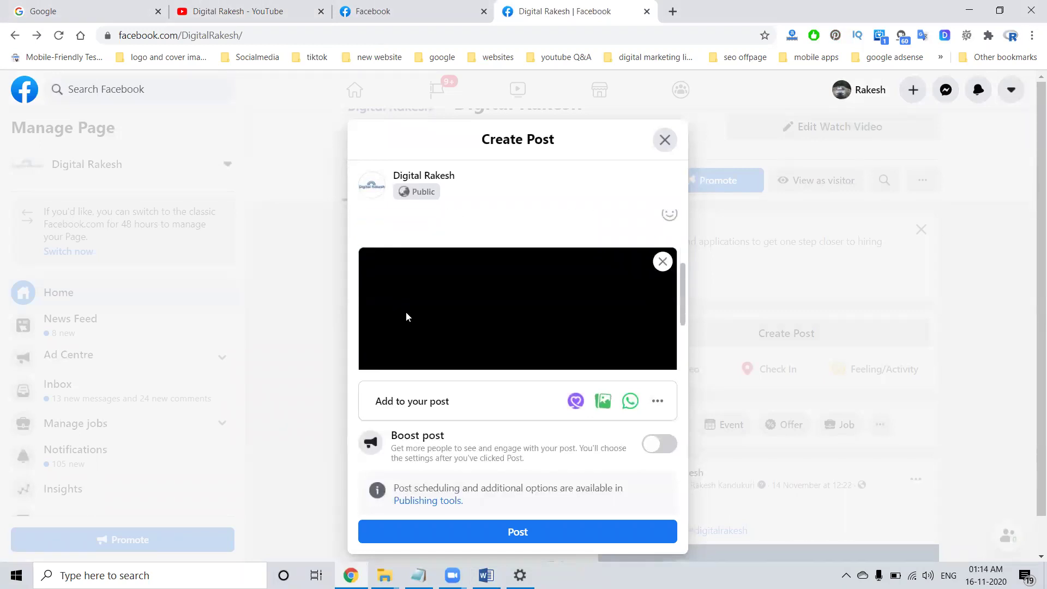
left_click(662, 262)
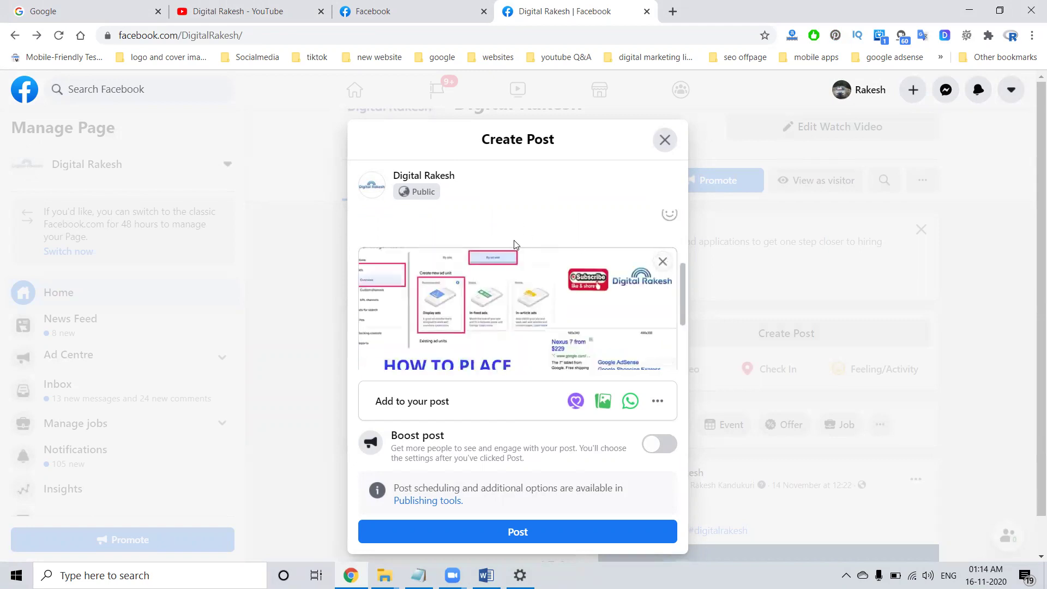
scroll(496, 262, "down", 2)
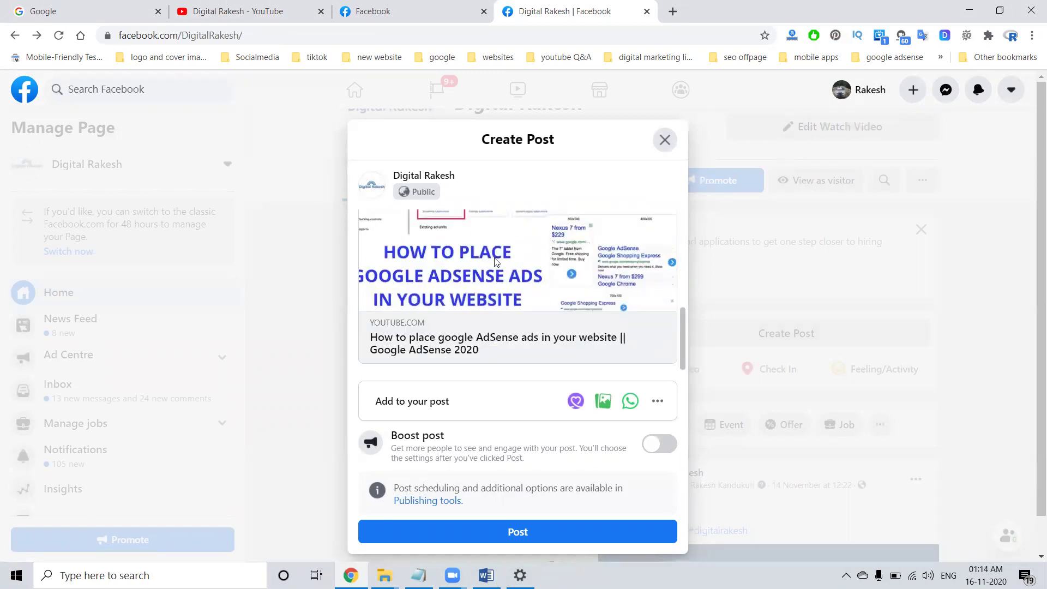
left_click(499, 533)
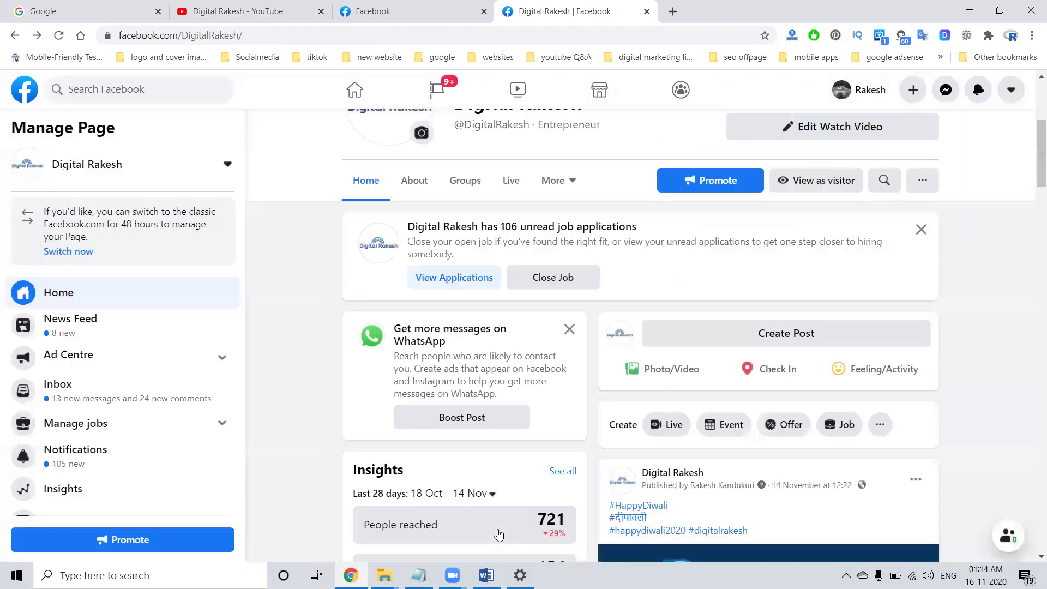
- View the published post in the page feed and start another new post
scroll(498, 534, "down", 5)
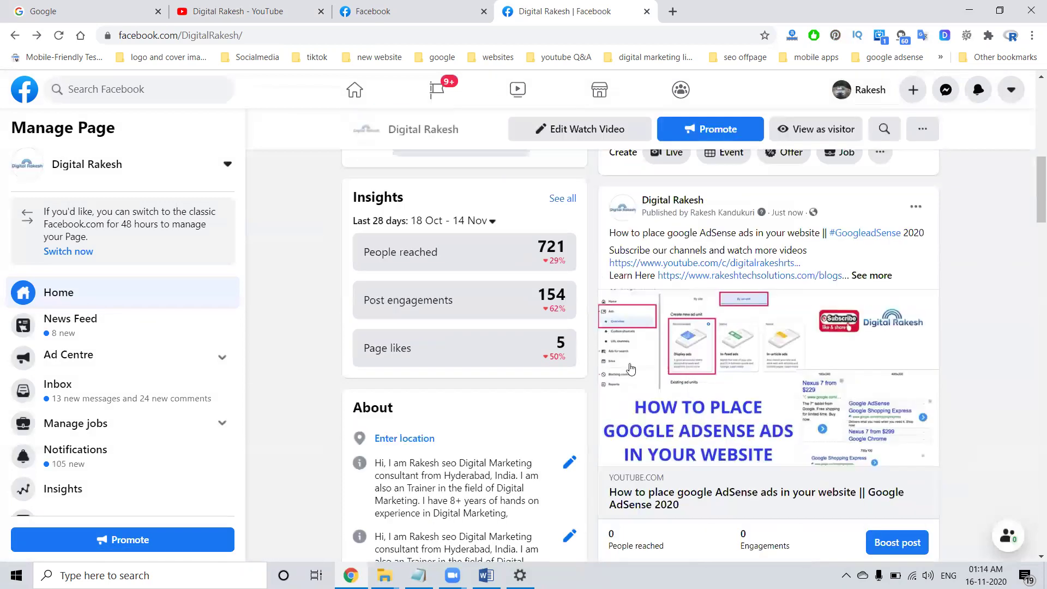
scroll(726, 364, "up", 3)
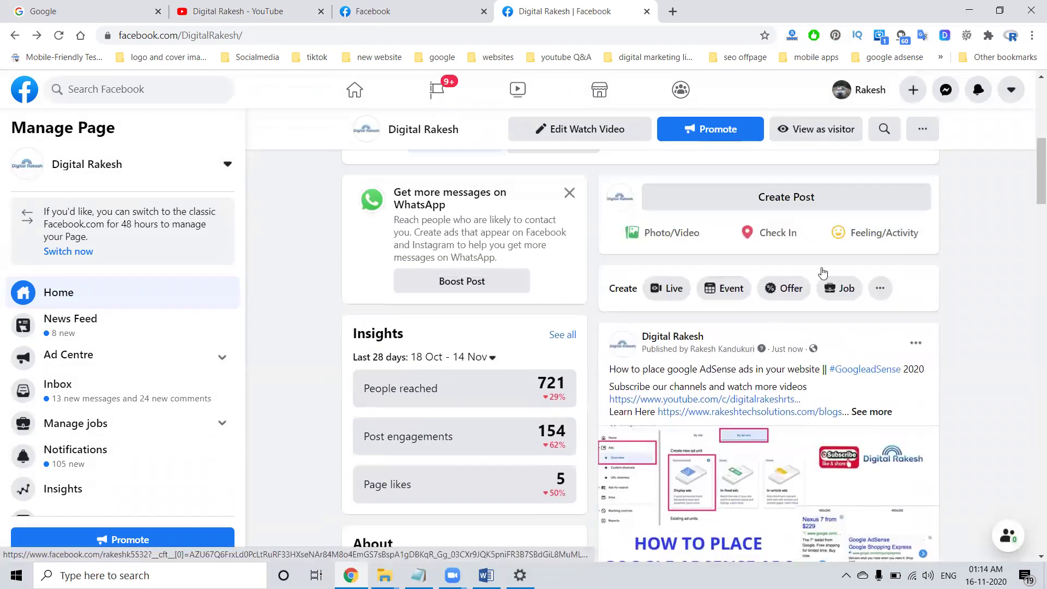
left_click(818, 198)
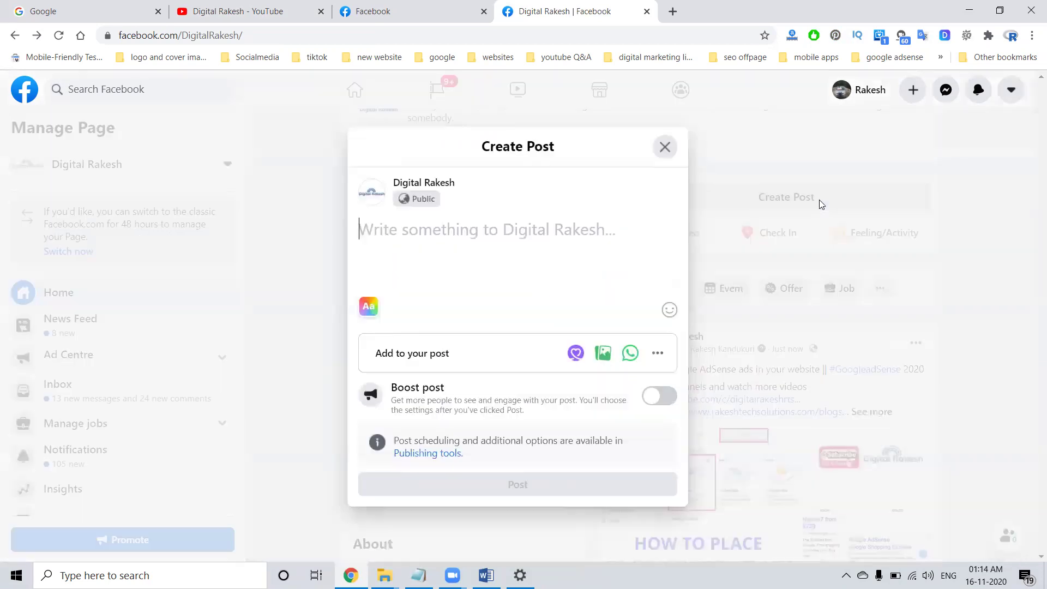
left_click(659, 354)
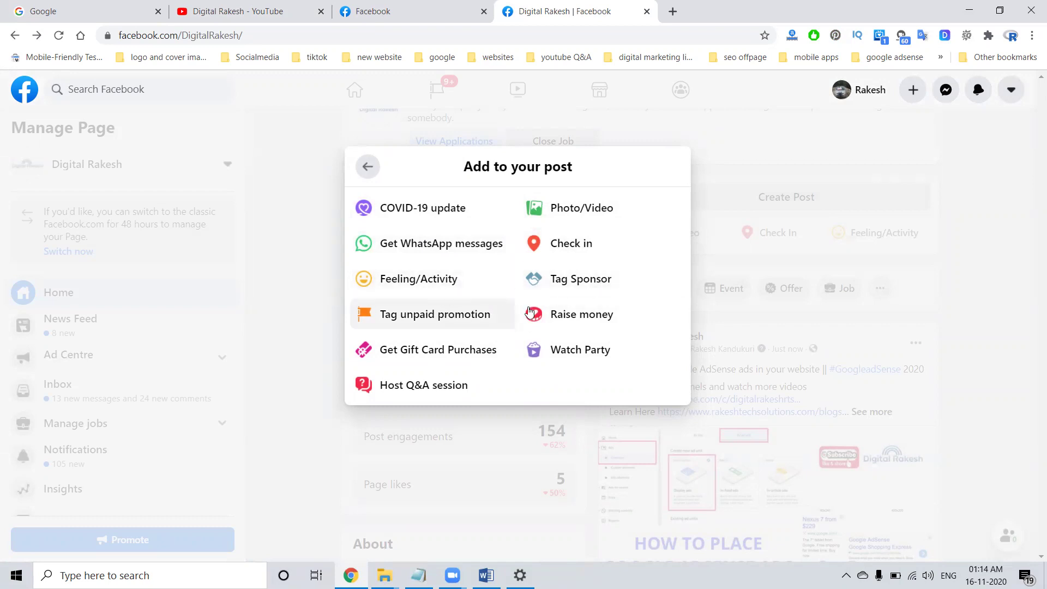
left_click(574, 363)
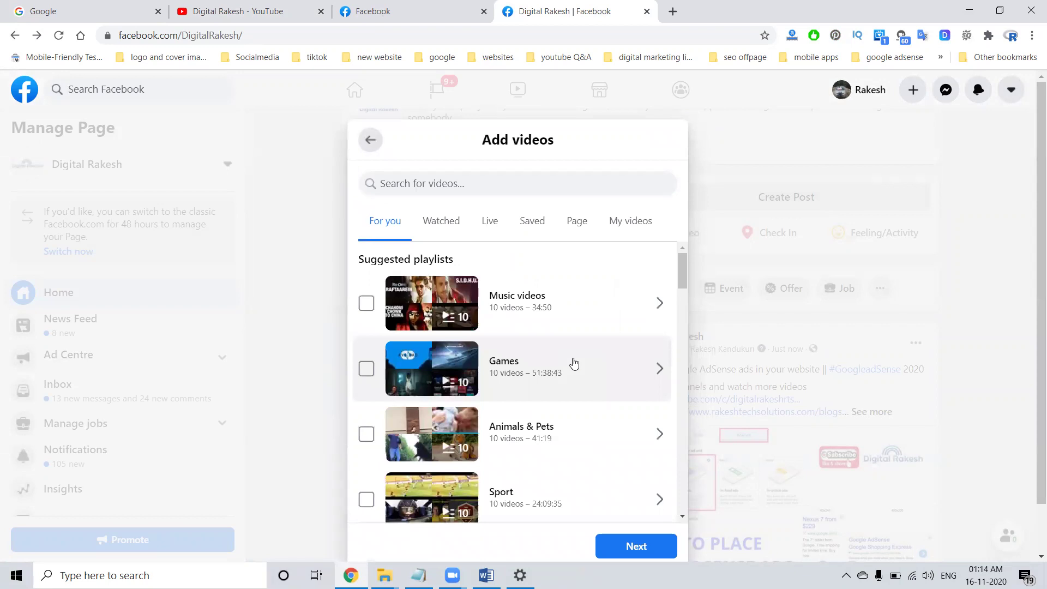
left_click(371, 141)
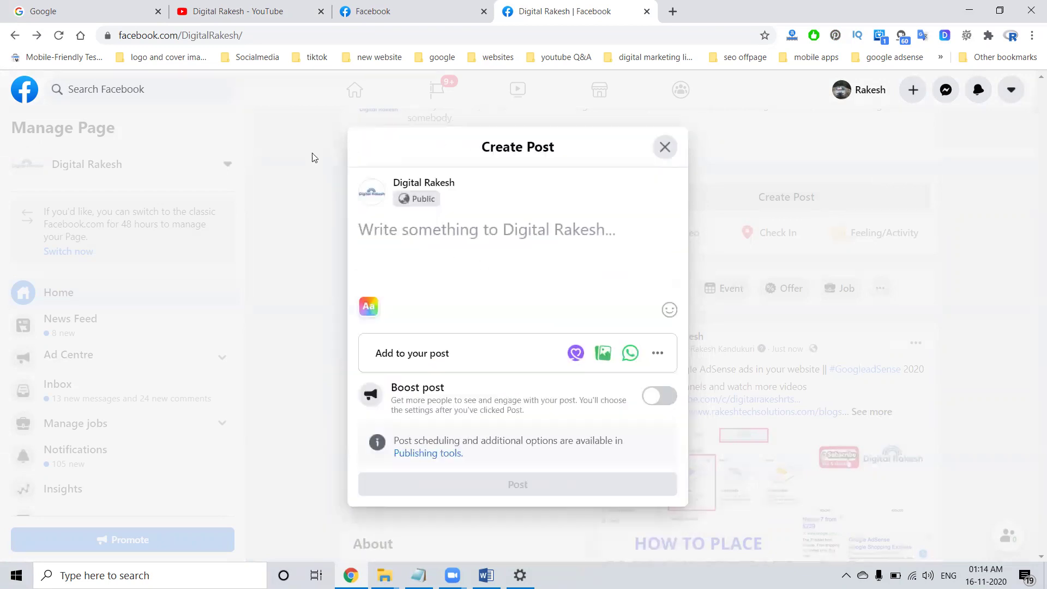
- Attach the "How to promote your business on facebook with whatsapp messanger" video from the 2020-11-15 folder in D:\zoom, copying its file name first
left_click(657, 353)
left_click(567, 209)
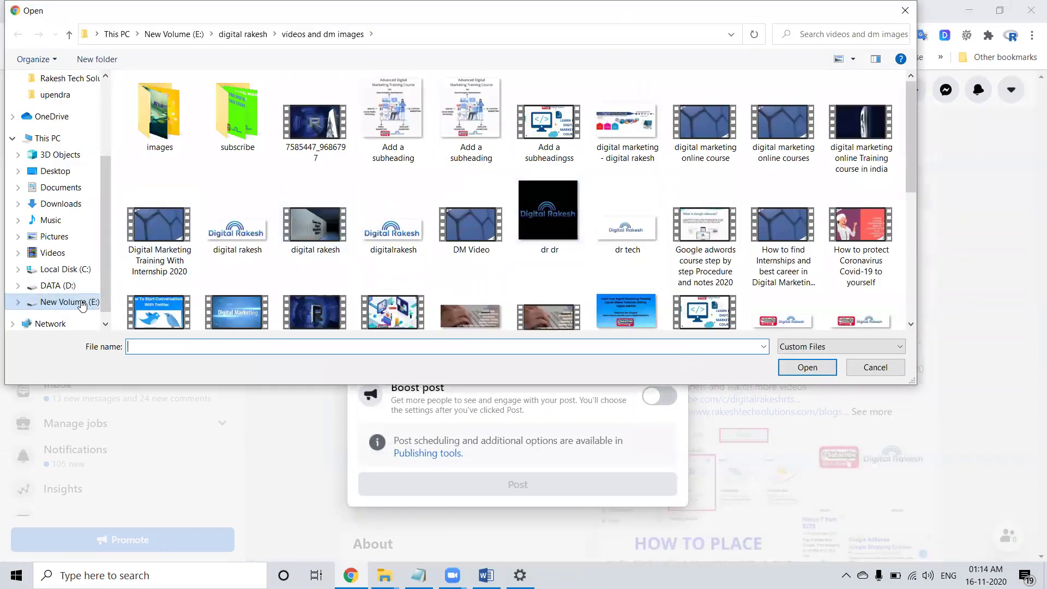
left_click(86, 303)
left_click(82, 285)
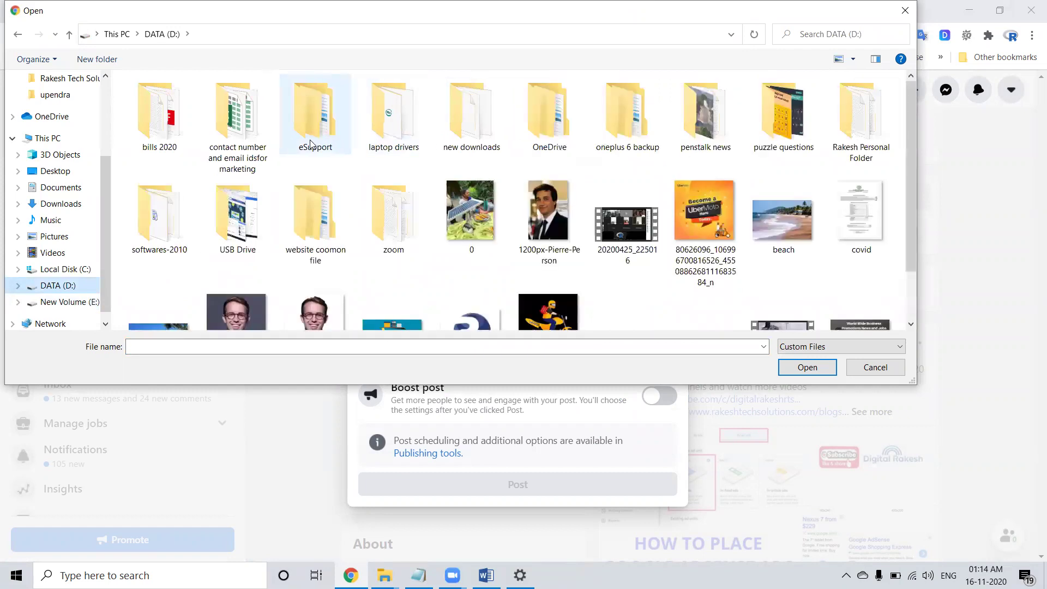
double_click(401, 221)
double_click(245, 280)
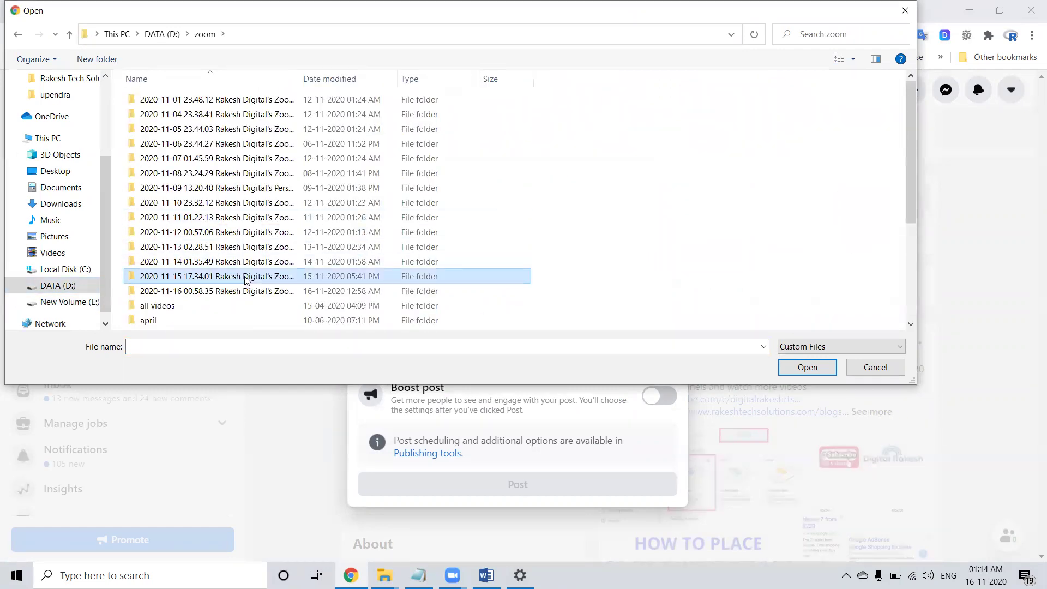
left_click(163, 179)
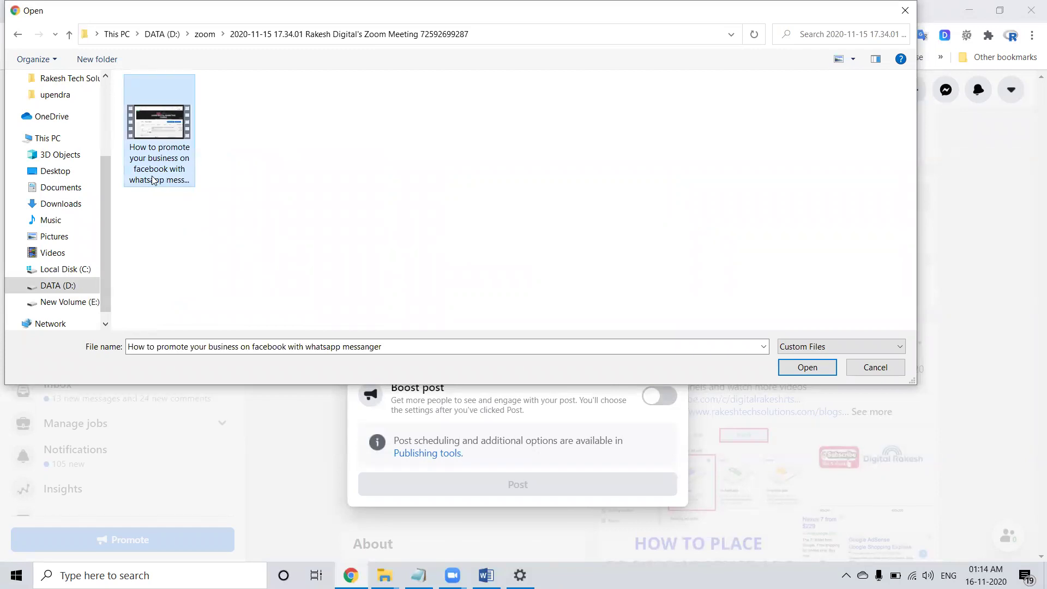
left_click(153, 180)
key("ctrl+c")
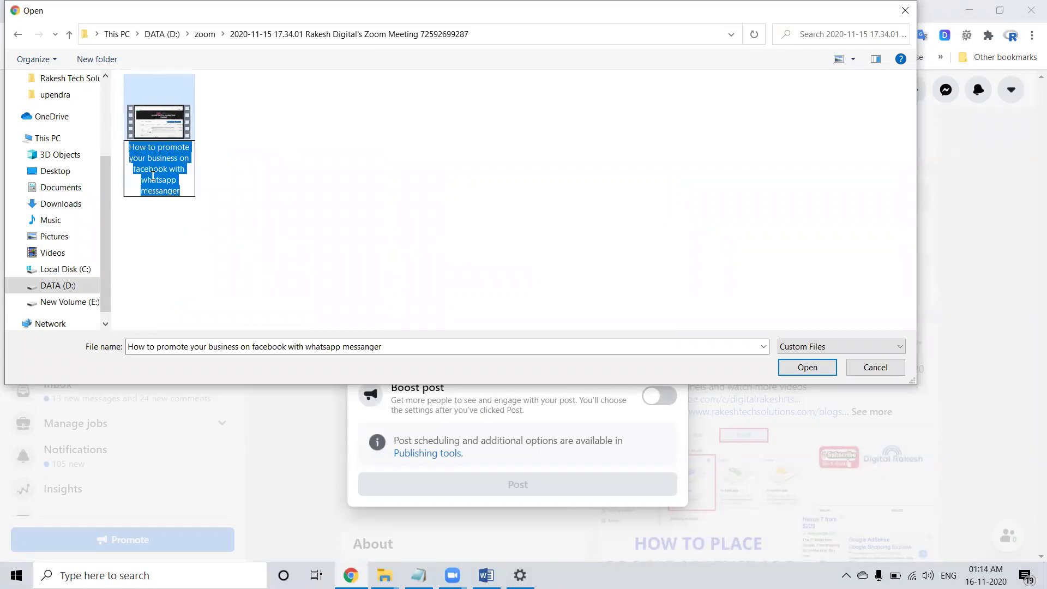
double_click(162, 135)
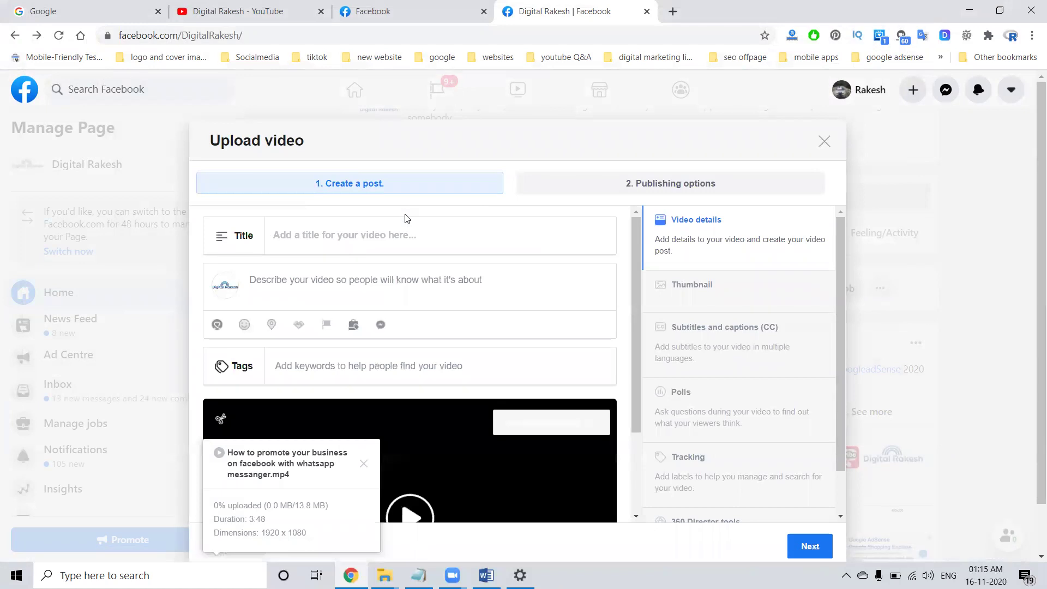
- Enter "How to promote your business on facebook with whatsapp messanger" as the video's title and description, ending the description with a line break
key("ctrl+v")
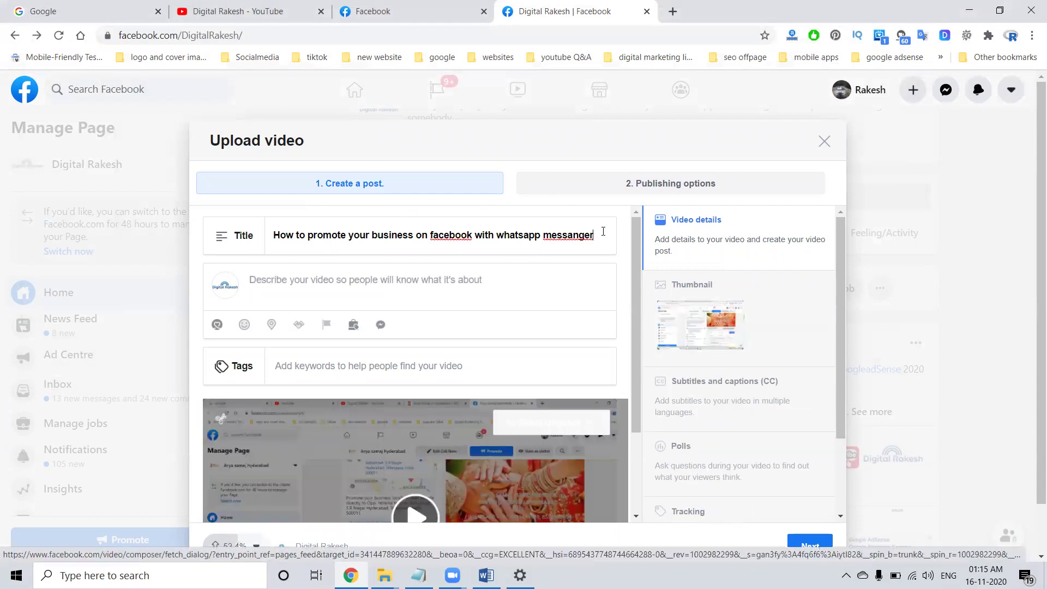
key("Tab")
key("ctrl+v")
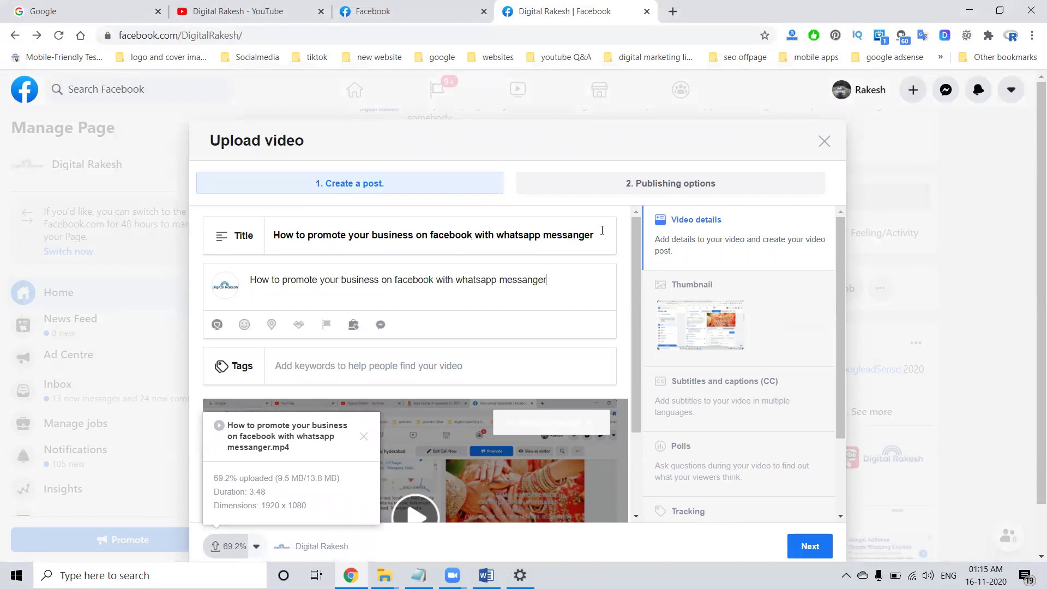
key("Return")
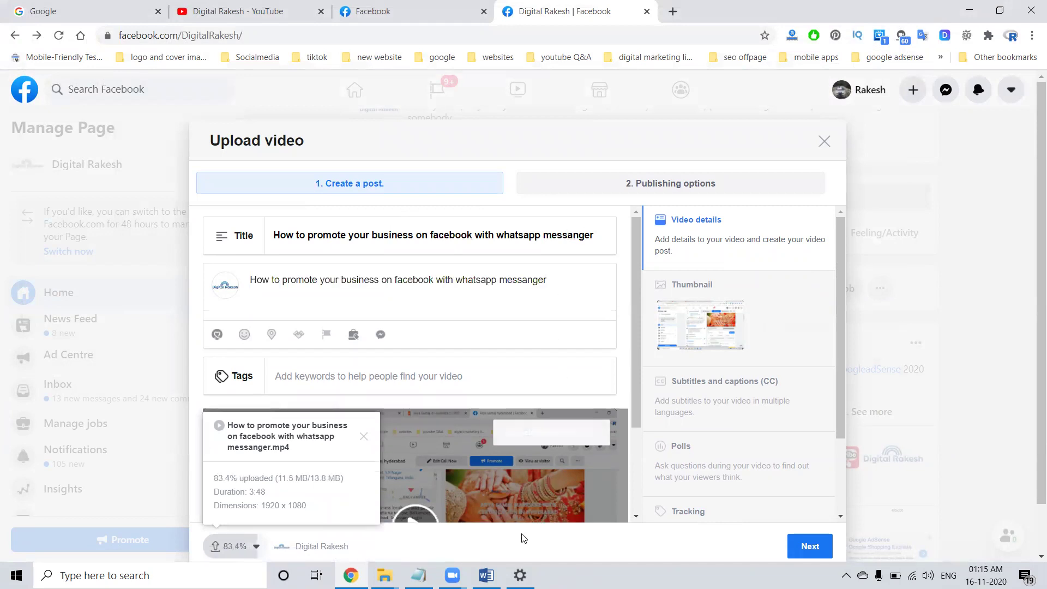
- Copy the prepared channel links and hashtags from the Word document and add them below the title line in the video description
left_click(486, 575)
key("ctrl+c")
key("alt+Tab")
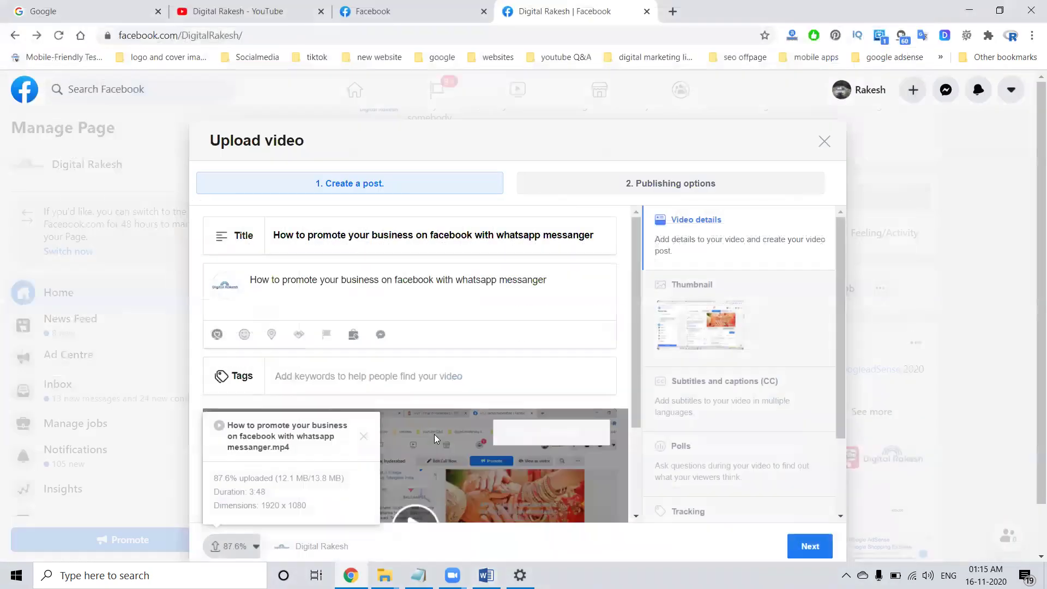
key("ctrl+v")
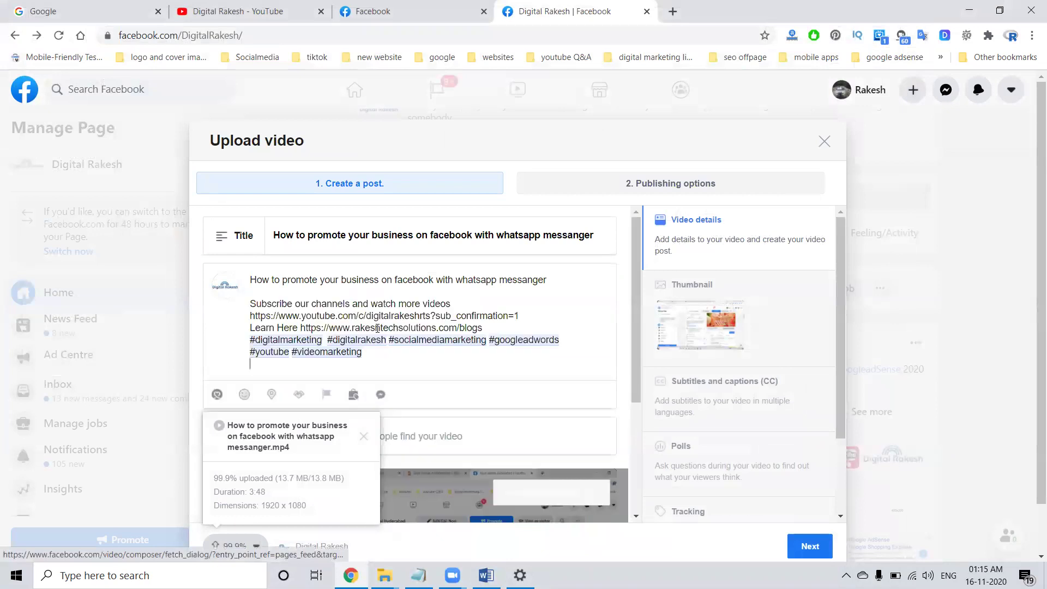
- Add the video's title "How to promote your business on facebook with whatsapp messanger" and "digital rakesh" as tags
triple_click(376, 239)
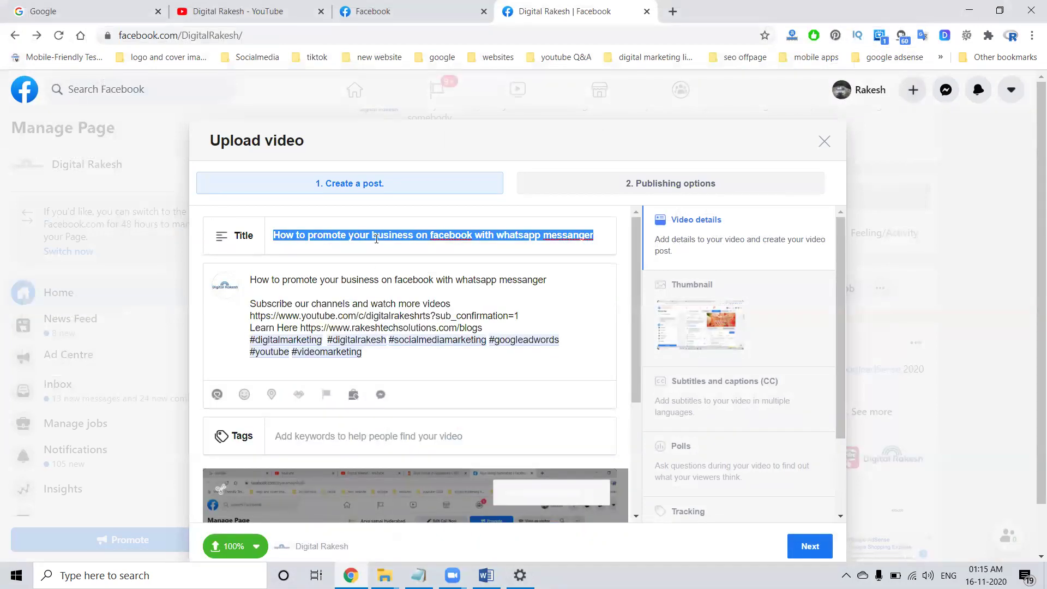
key("Tab")
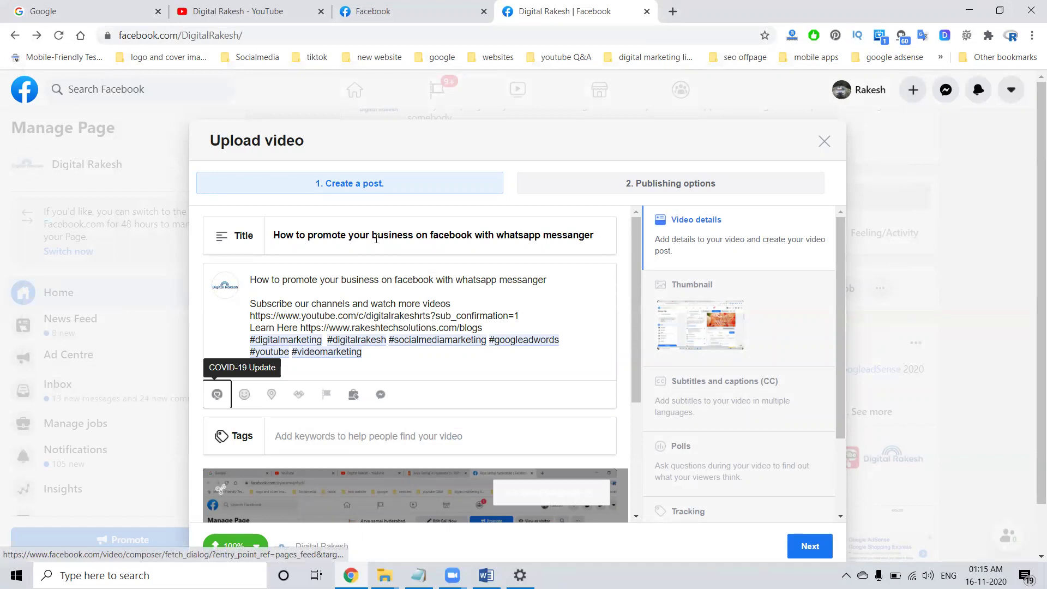
key("Tab")
left_click(349, 426)
key("ctrl+v")
key("Return")
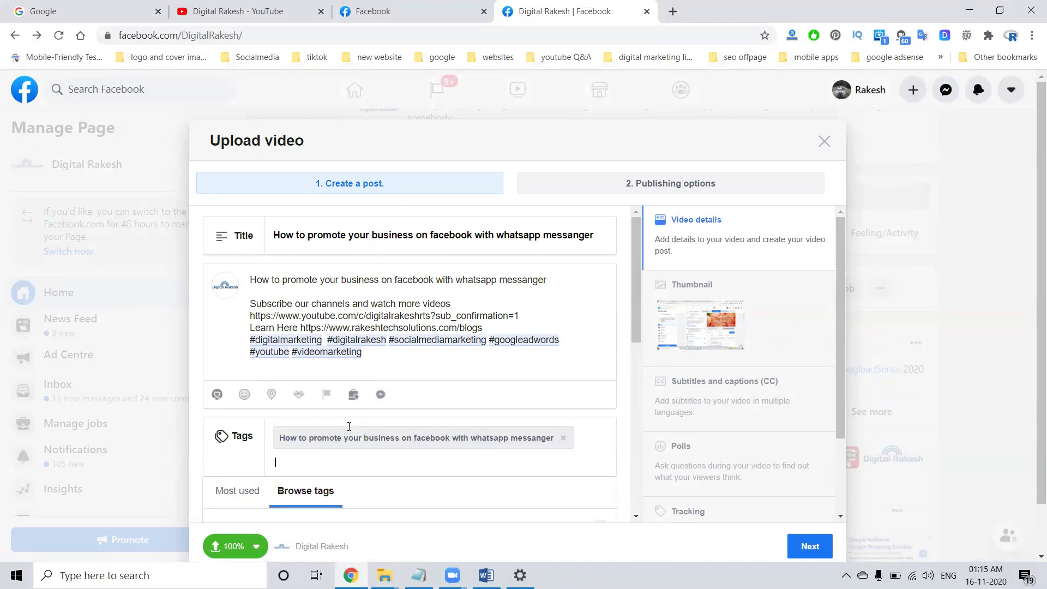
type("digital ")
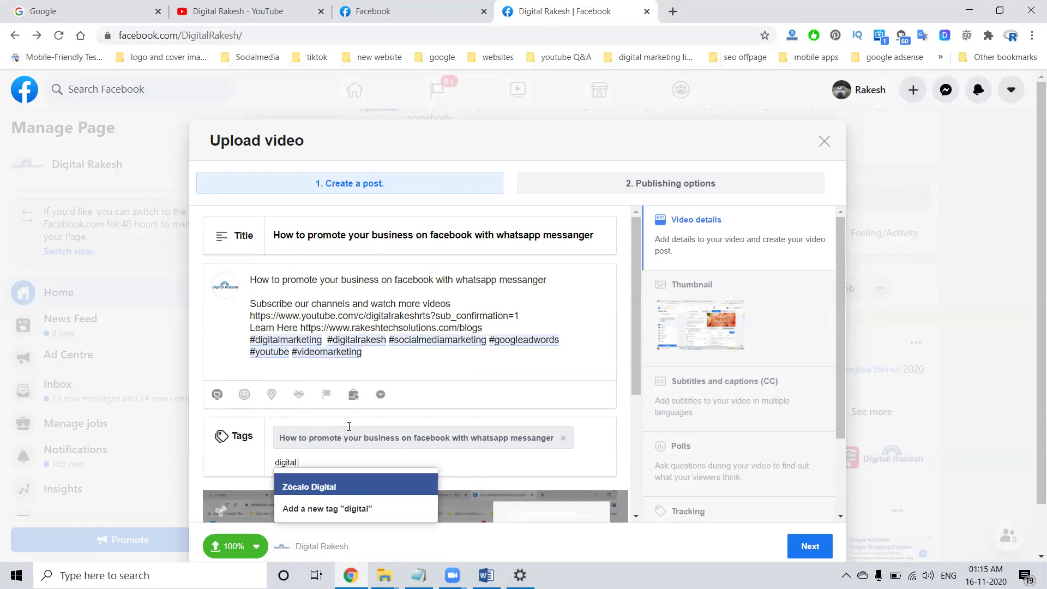
type("rakesh")
key("Return")
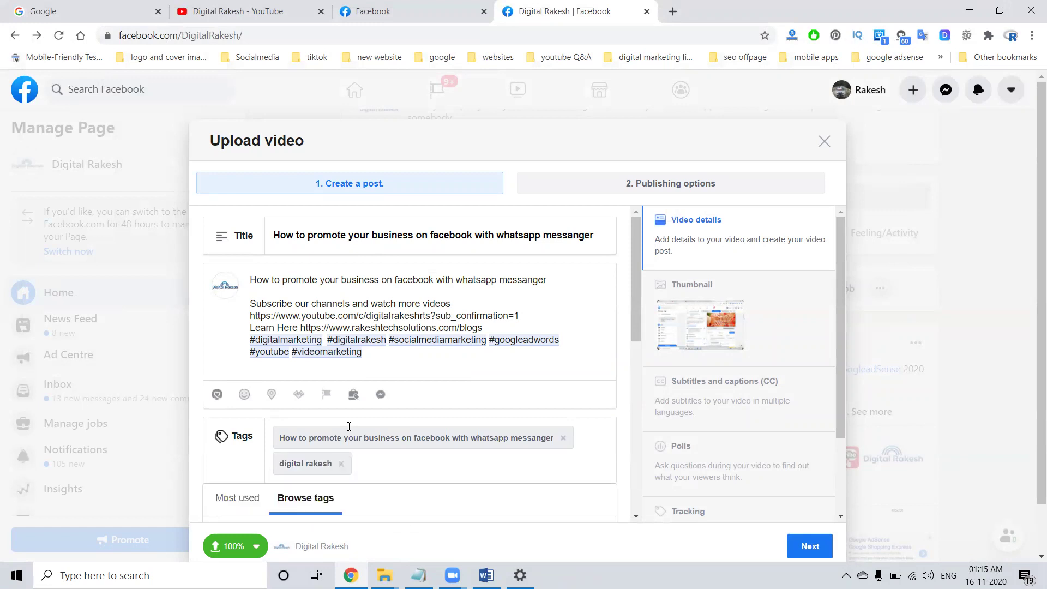
scroll(497, 397, "down", 3)
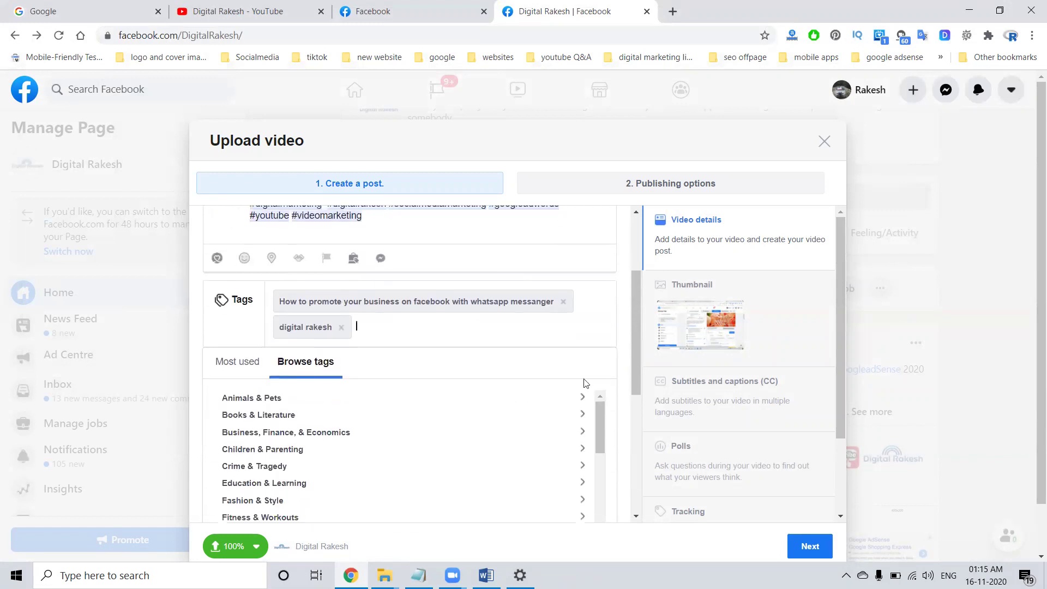
left_click(679, 296)
left_click(549, 403)
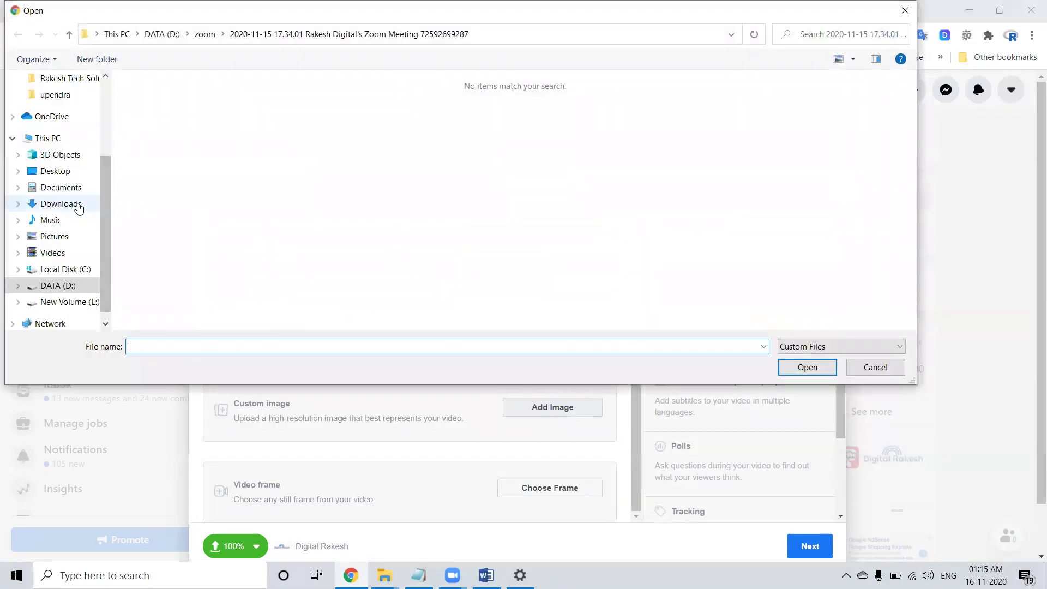
left_click(61, 204)
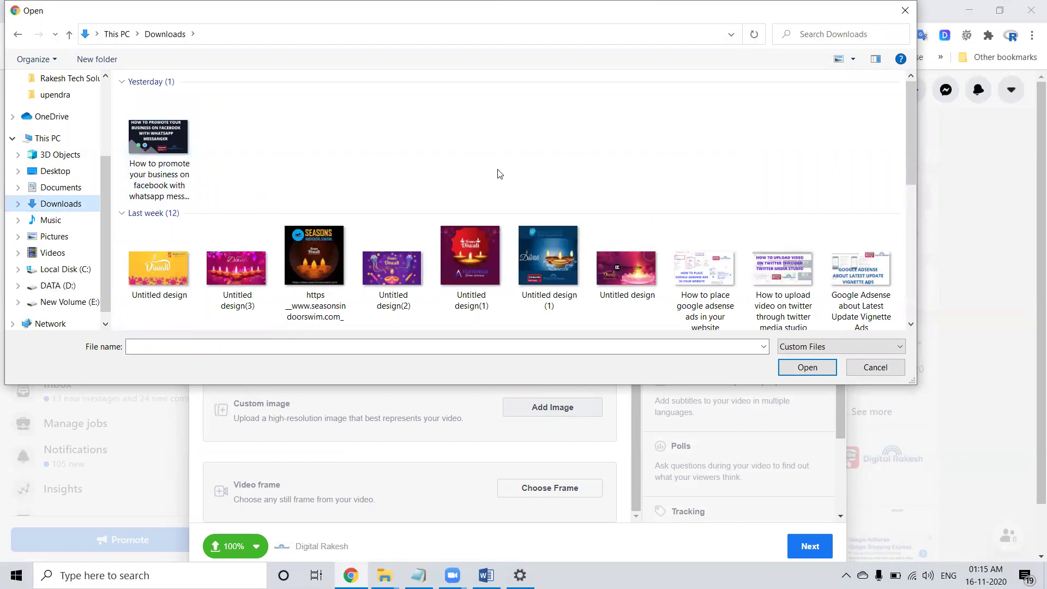
left_click(875, 368)
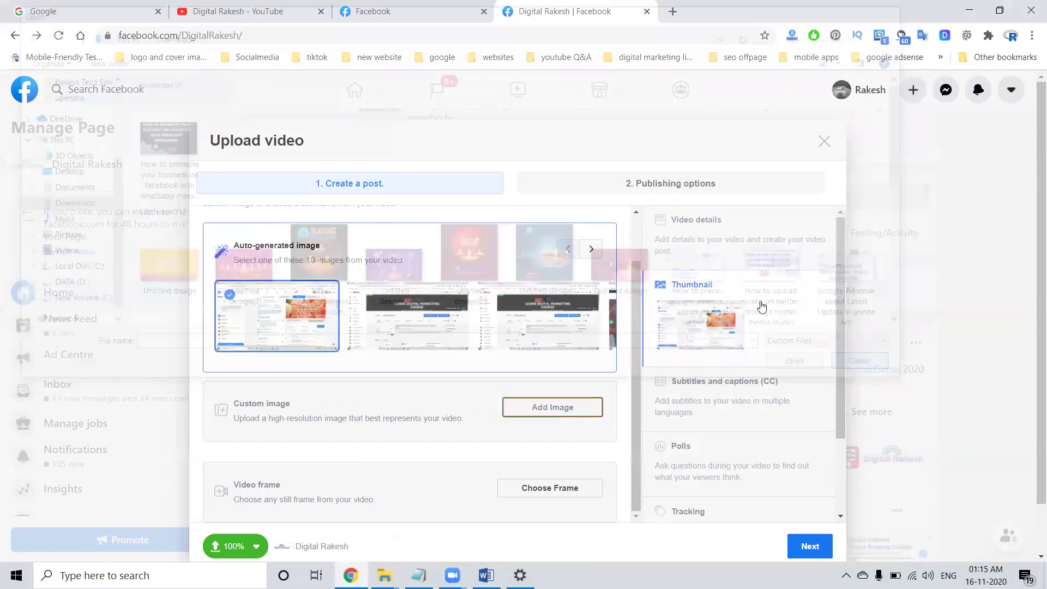
left_click(679, 220)
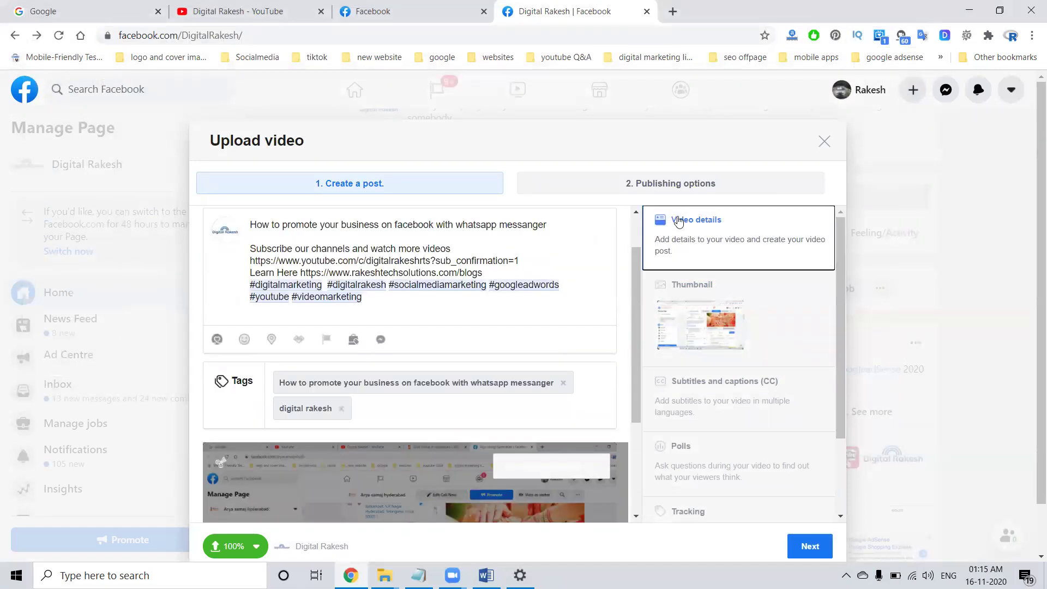
- Set the "How to promote your business on facebook with whatsapp messanger" image from Downloads as the video's custom thumbnail
left_click(688, 289)
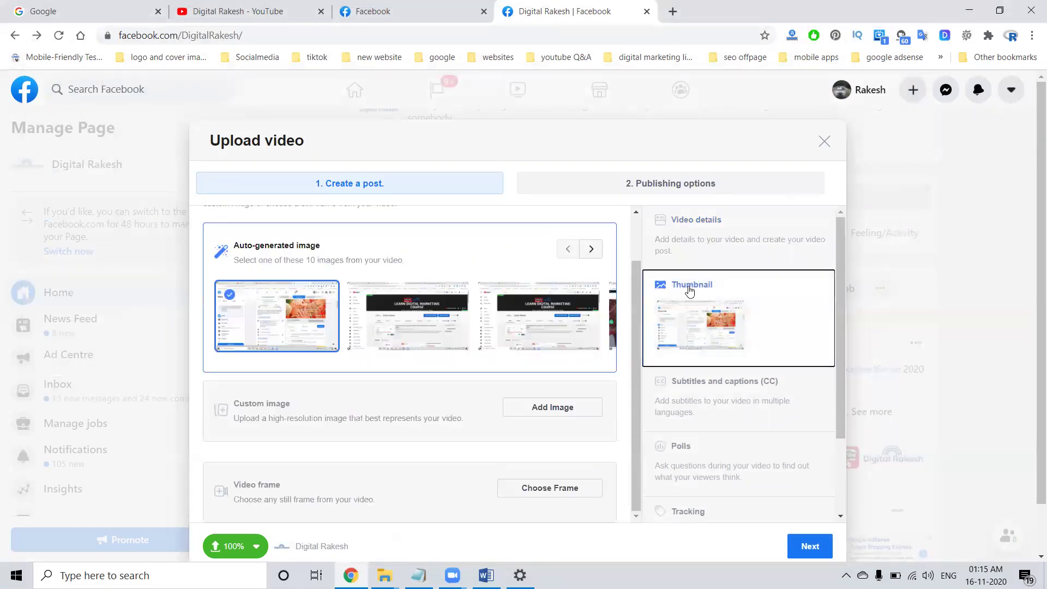
left_click(551, 407)
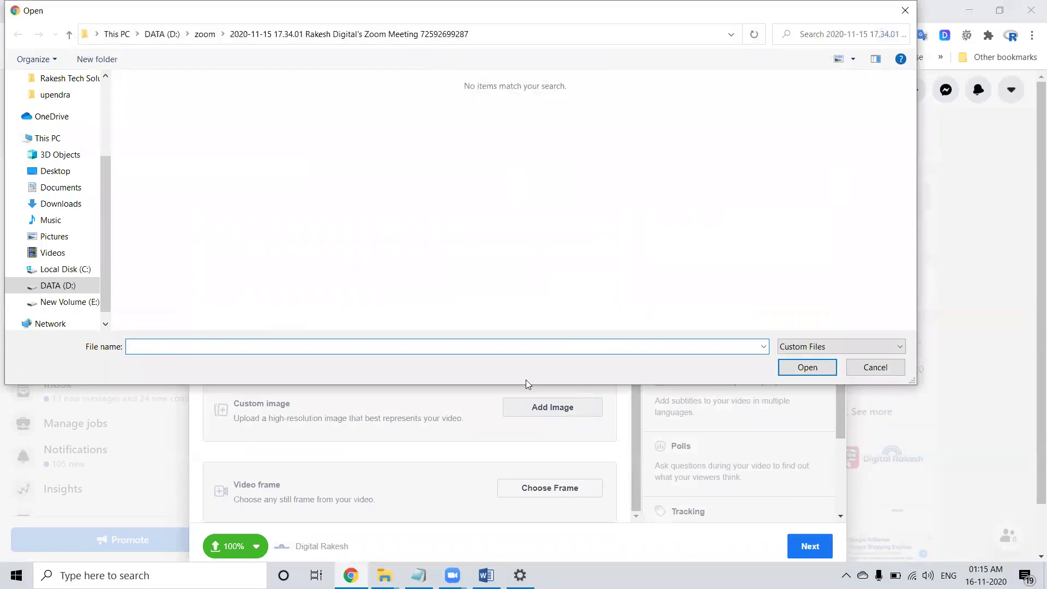
left_click(58, 202)
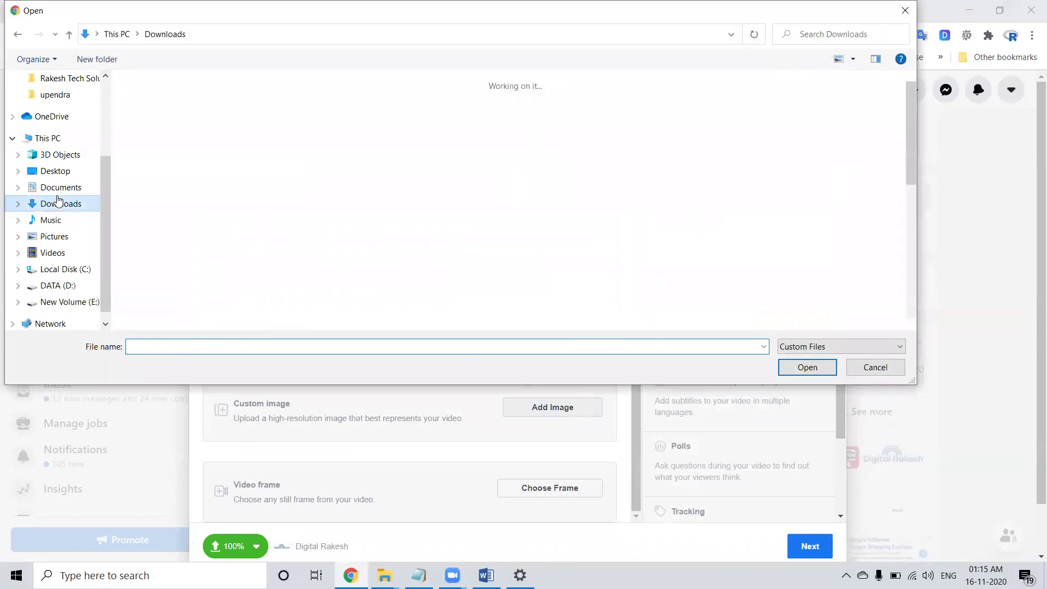
double_click(129, 169)
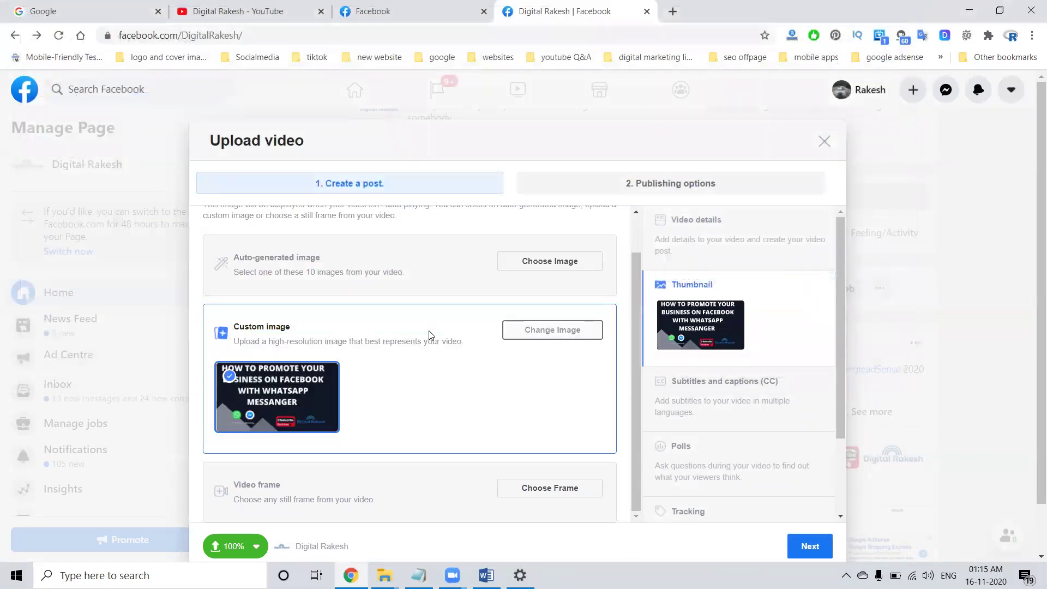
- Review the video details, the custom thumbnail and the subtitles and captions options
left_click(674, 220)
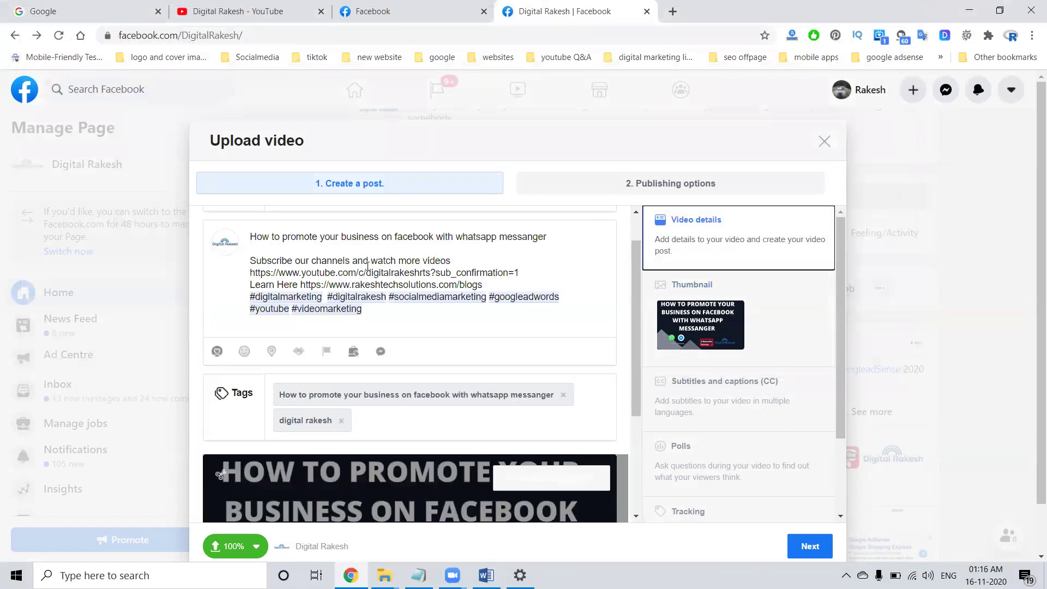
scroll(343, 237, "up", 1)
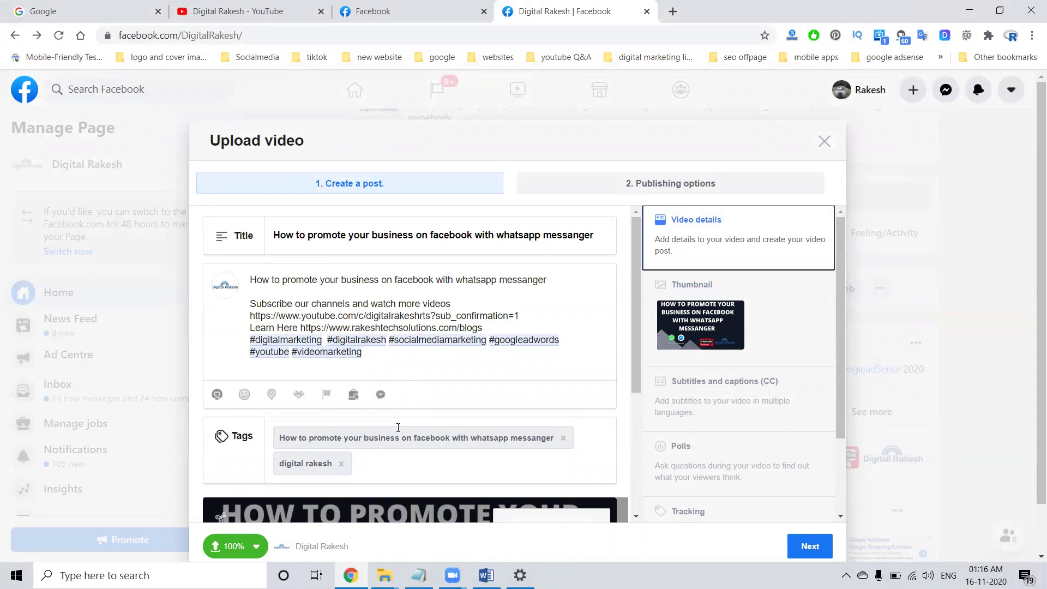
scroll(398, 427, "down", 4)
left_click(680, 284)
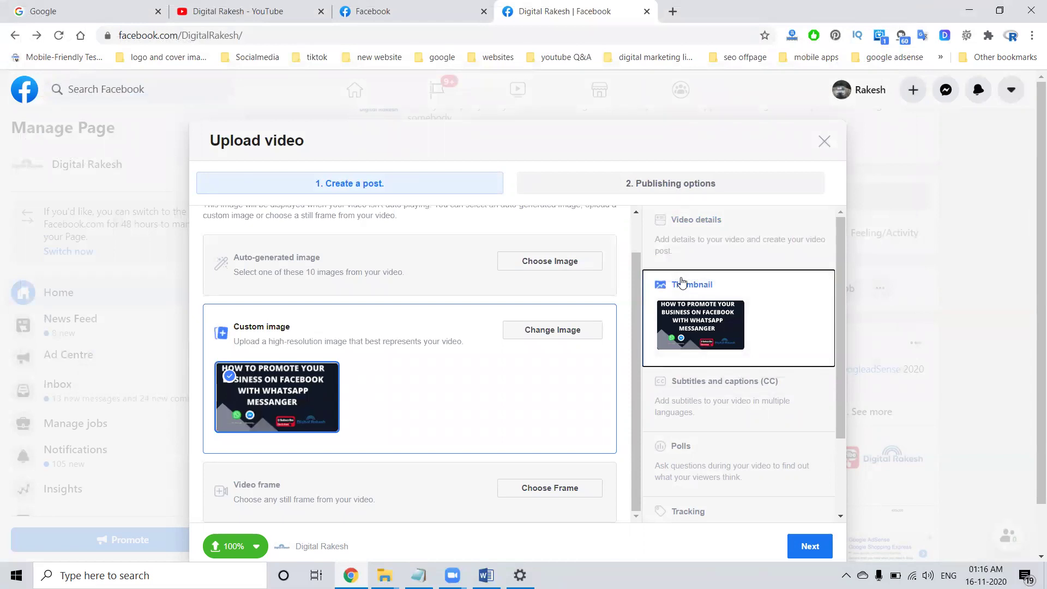
scroll(693, 376, "down", 2)
left_click(691, 280)
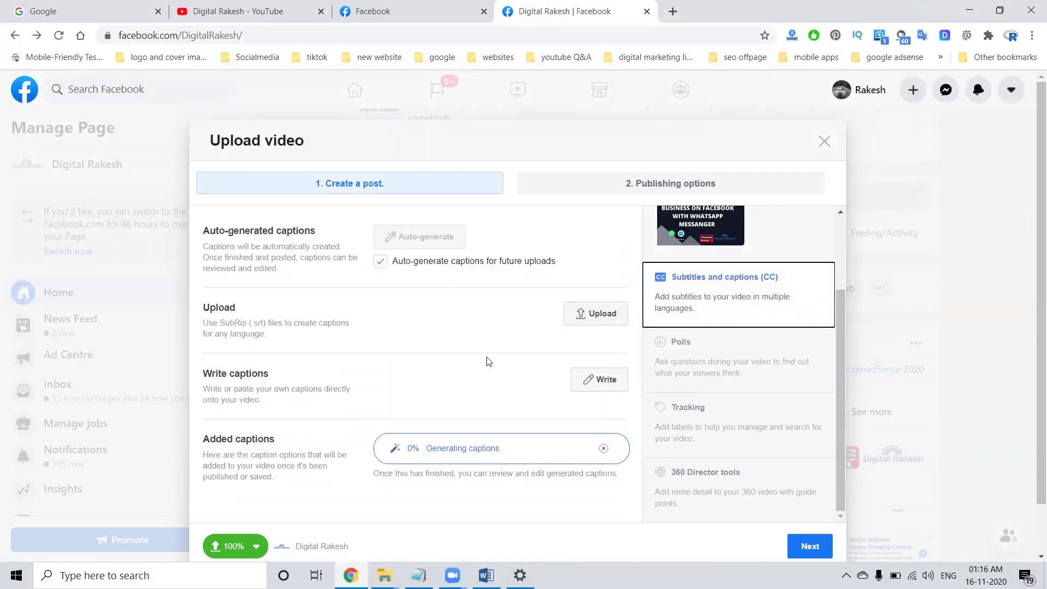
- Try out a poll for the video with its segment moved to 03:19–03:49, and discard it without saving
left_click(684, 345)
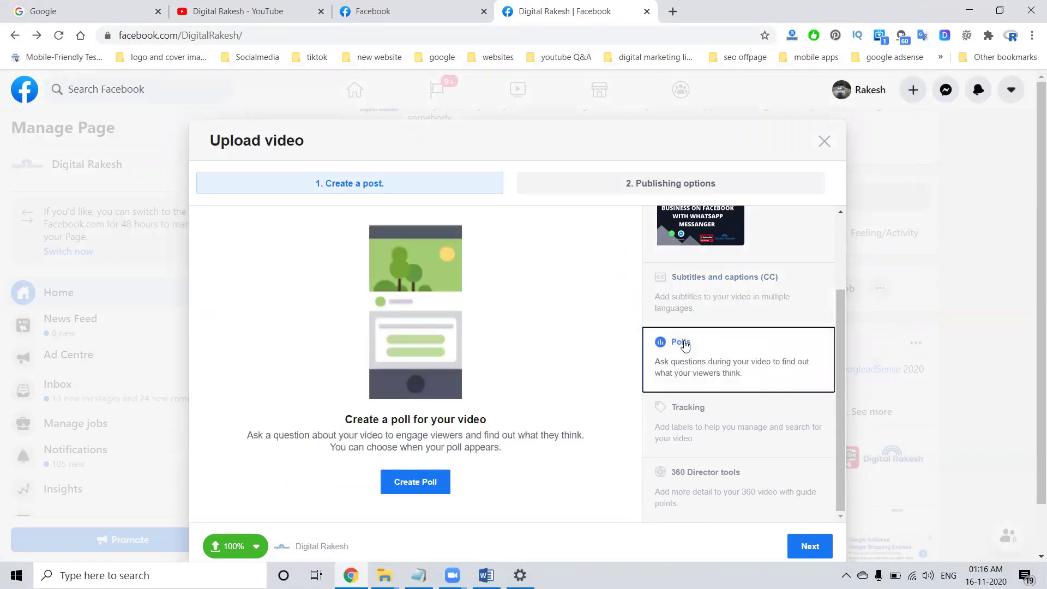
left_click(398, 489)
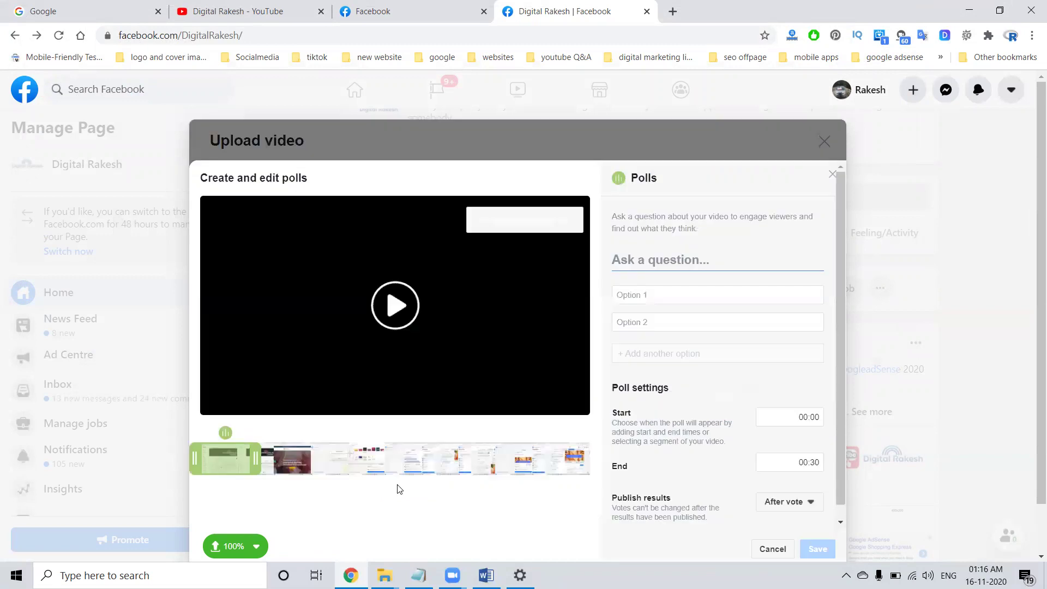
left_click_drag(234, 464, 574, 480)
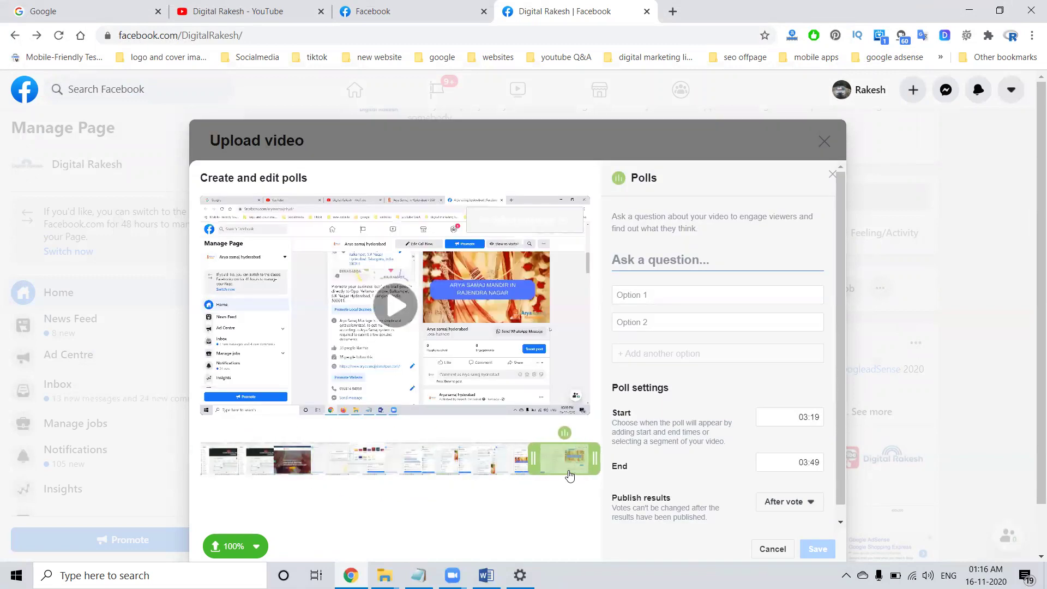
scroll(748, 418, "down", 1)
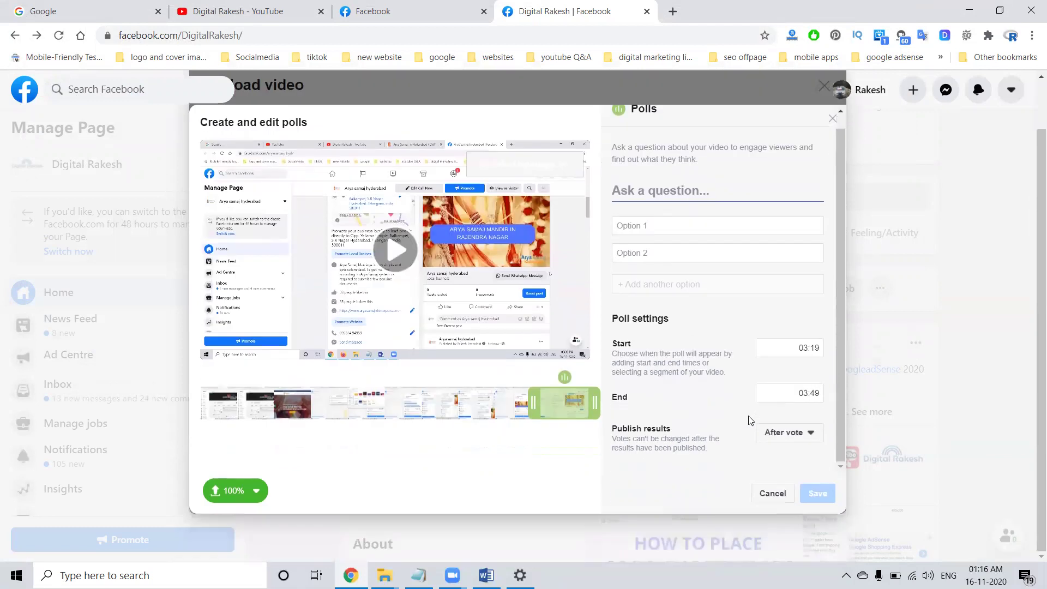
left_click(766, 493)
- Add the custom tracking labels "education" and "digital marketing" to the video and continue to the publishing options
left_click(692, 360)
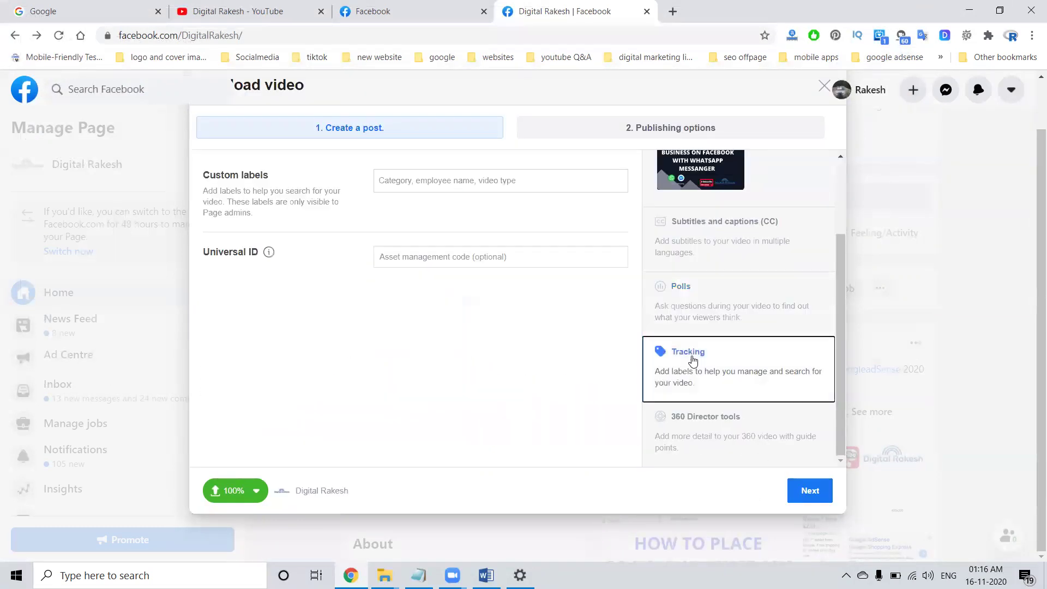
left_click(428, 181)
type("ed")
left_click(416, 228)
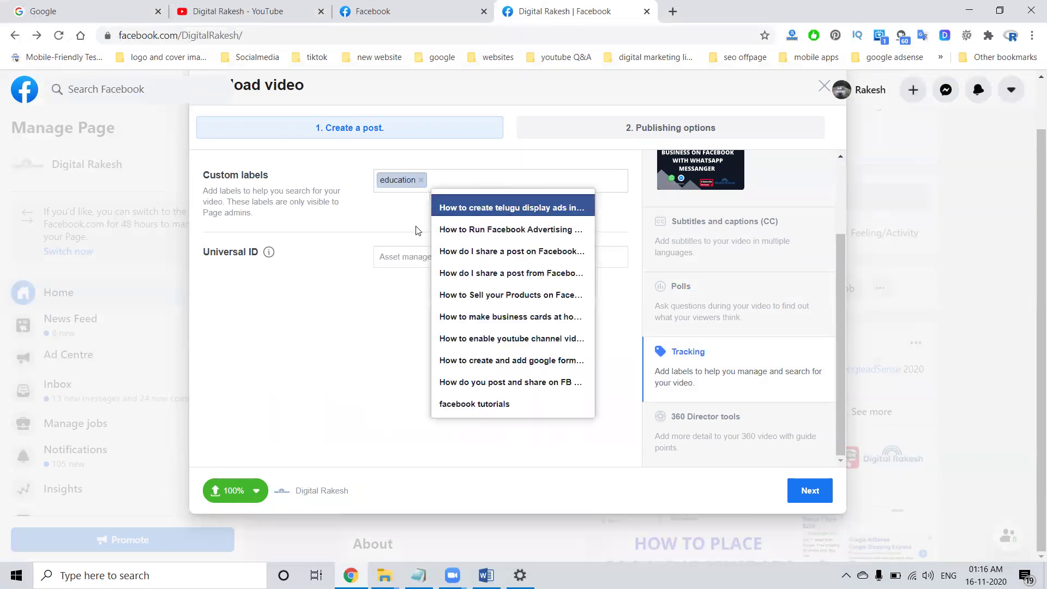
type("dig")
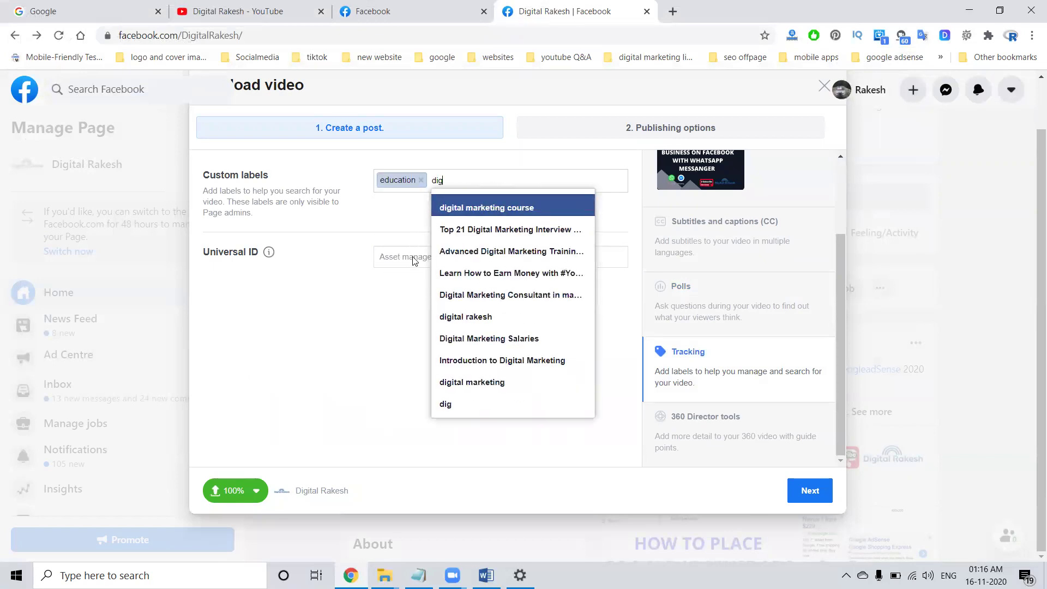
left_click(471, 380)
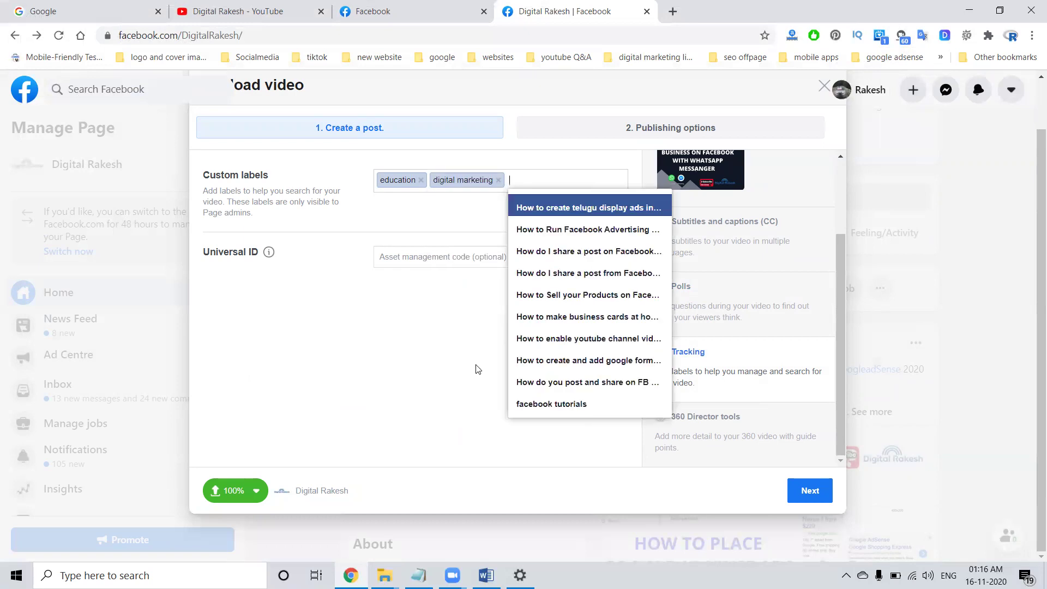
left_click(423, 390)
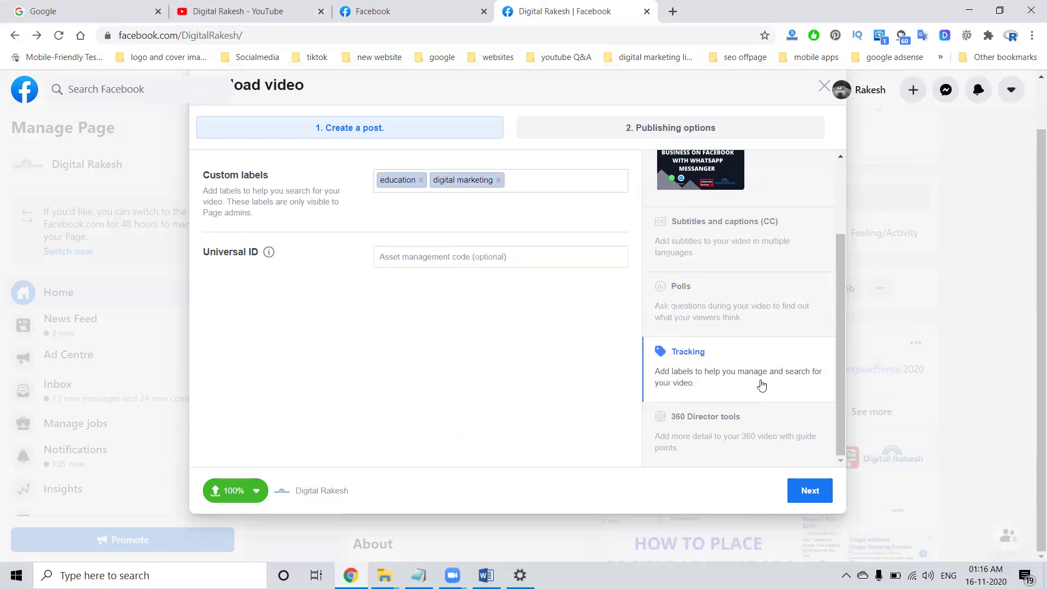
left_click(811, 491)
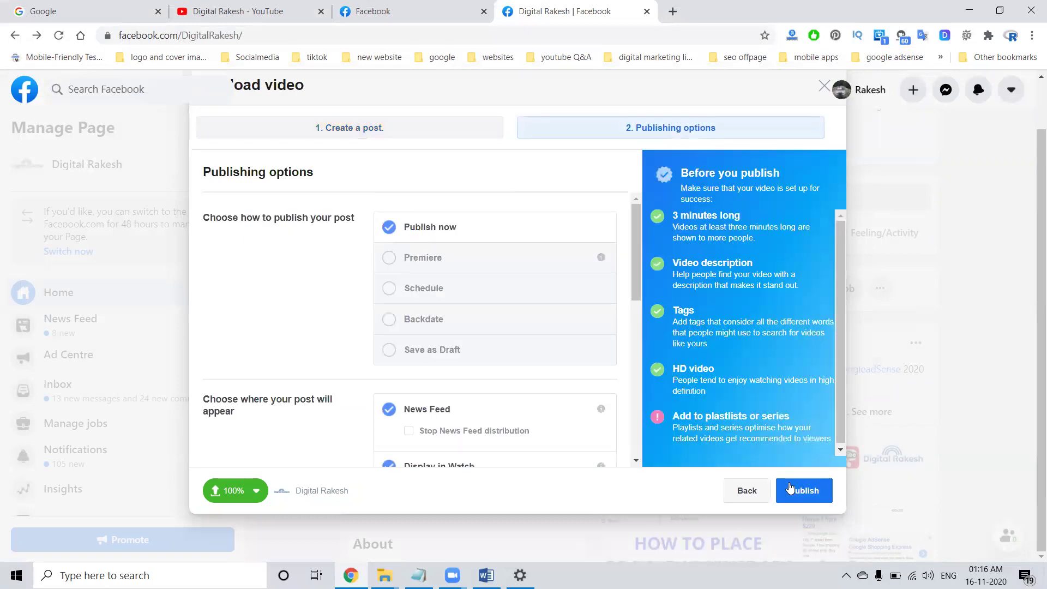
- Try scheduling the video as a Premiere on 16/11/2020 at 01:36
left_click(416, 257)
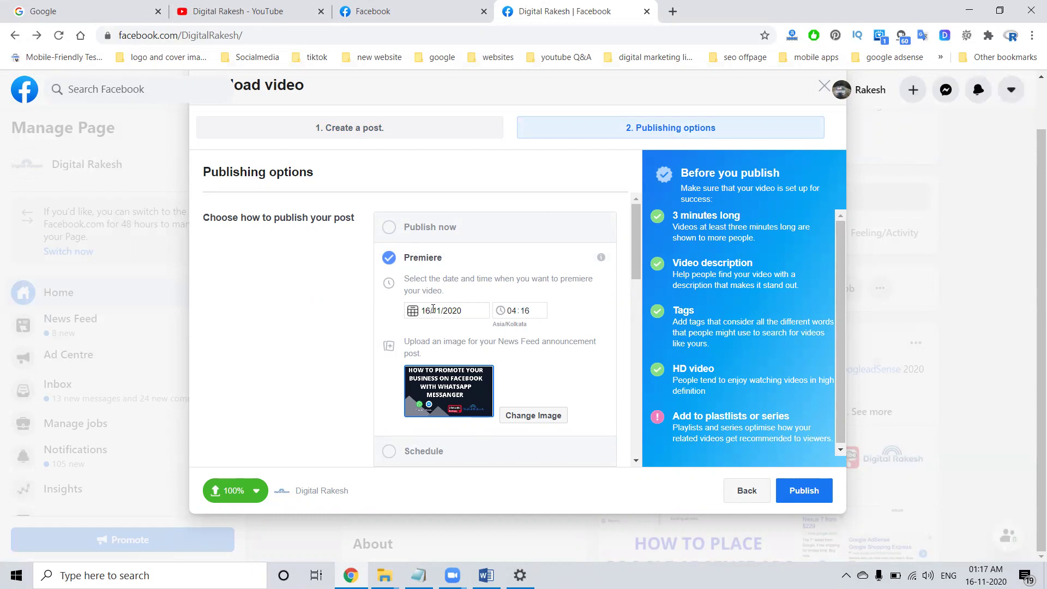
left_click(510, 312)
key("Down")
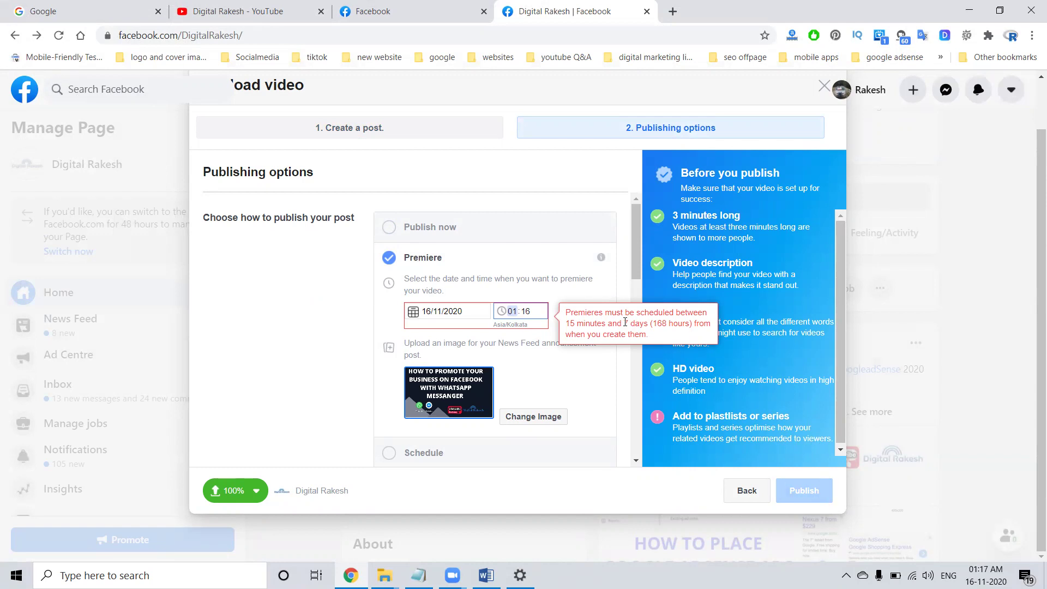
key("Right")
key("Up")
key("Up")
key("Up")
key("Up")
key("Up")
key("Up")
key("Up")
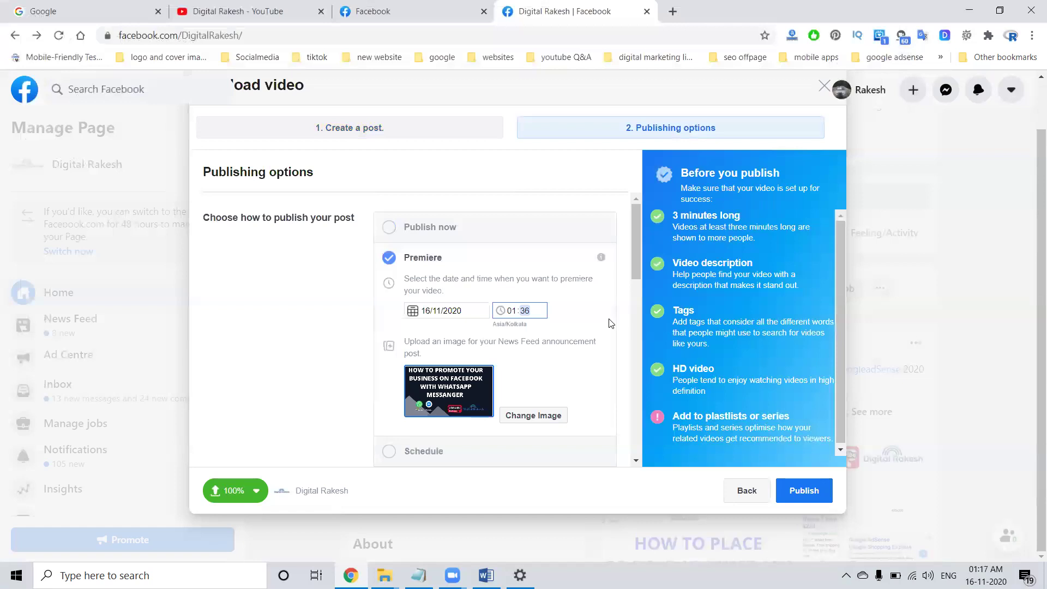
- Choose immediate publishing for the video and review where the post will appear
left_click(389, 227)
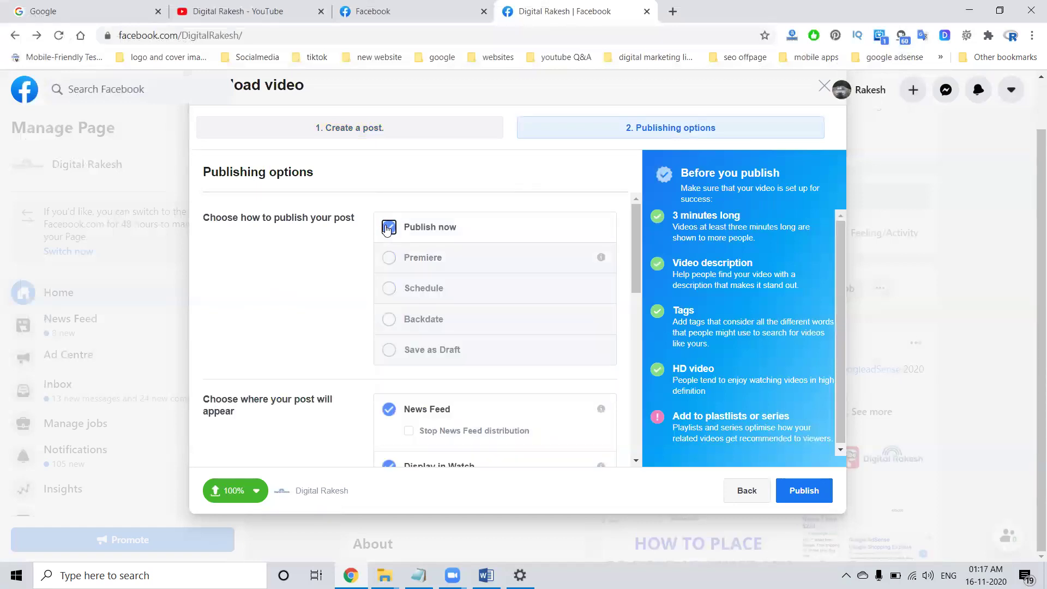
scroll(544, 285, "down", 3)
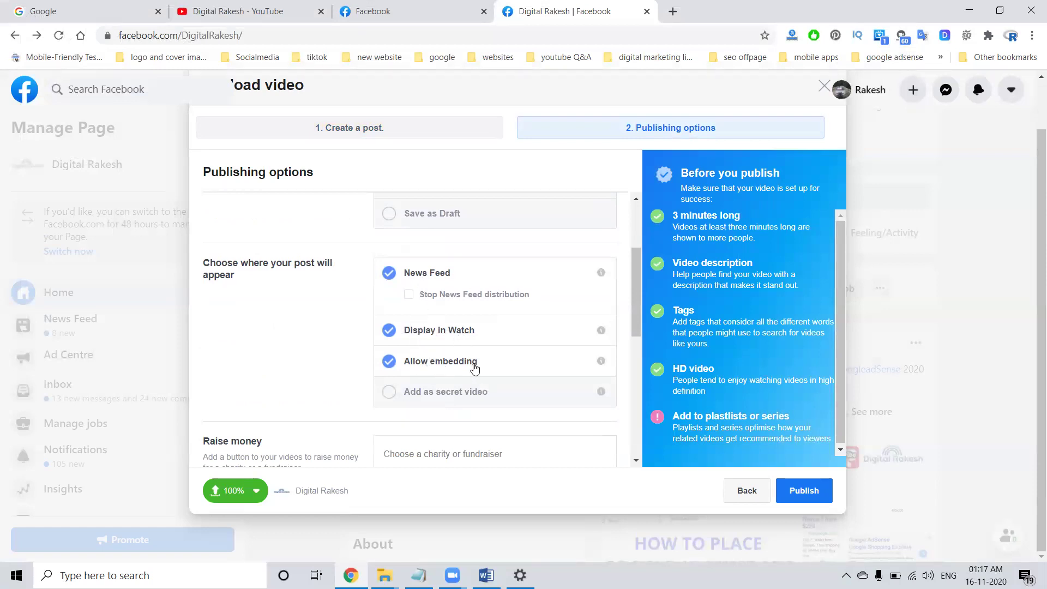
scroll(462, 351, "down", 3)
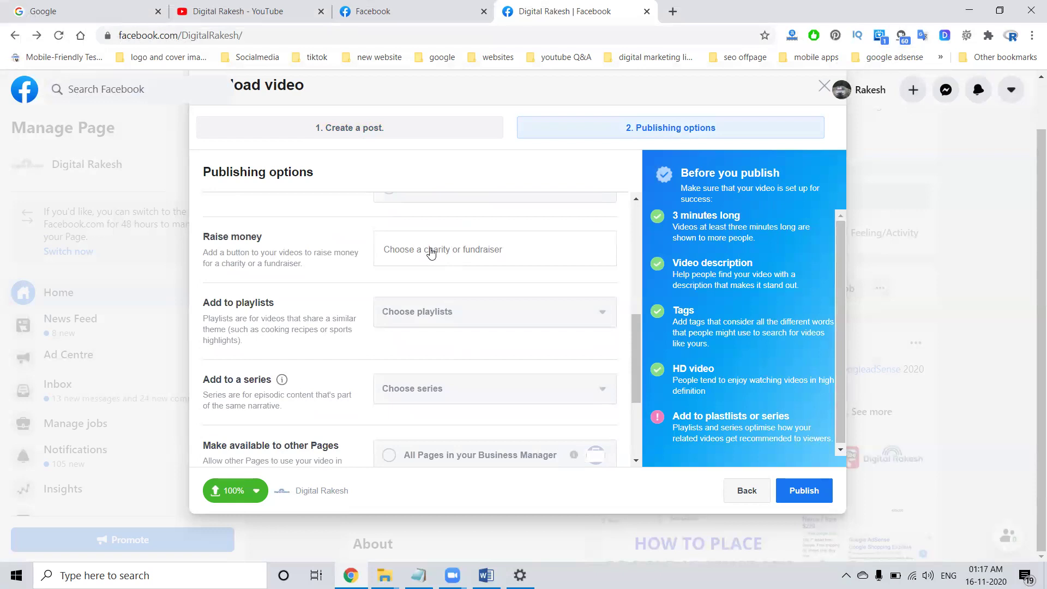
- Add the video to playlists facebook training tutorials, Learn Free Digital Marketing Training Couse Videos, Digital Marketing Training Internship Placements and Digital Marketing Training
left_click(430, 312)
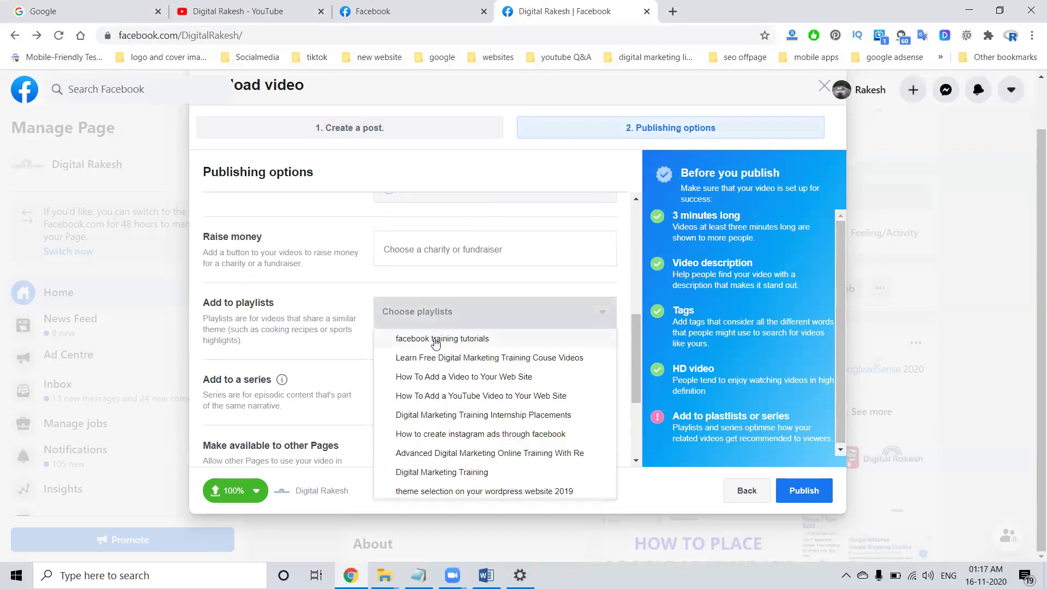
left_click(430, 473)
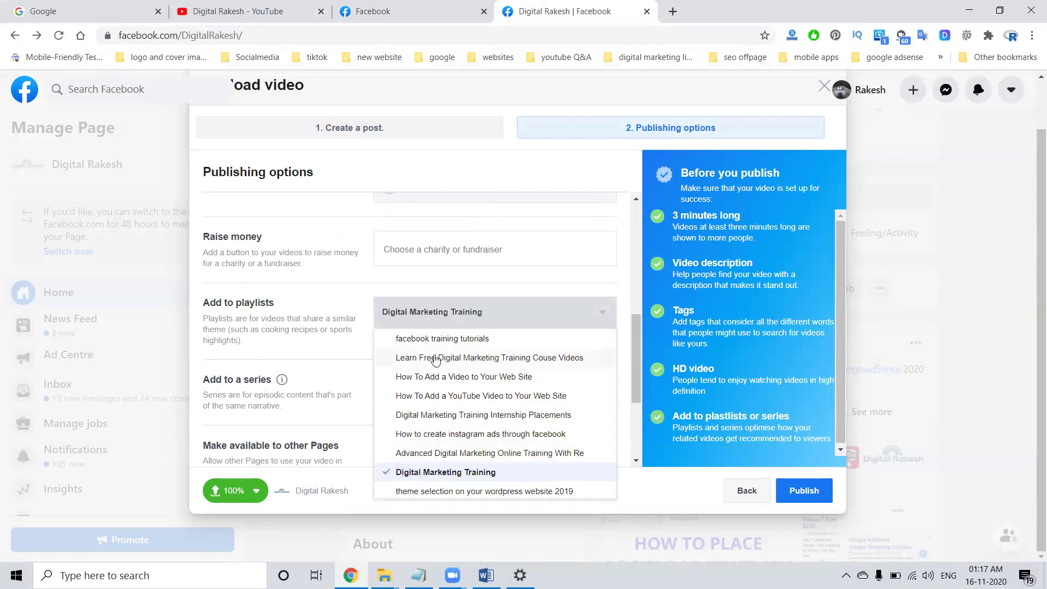
left_click(436, 341)
left_click(431, 357)
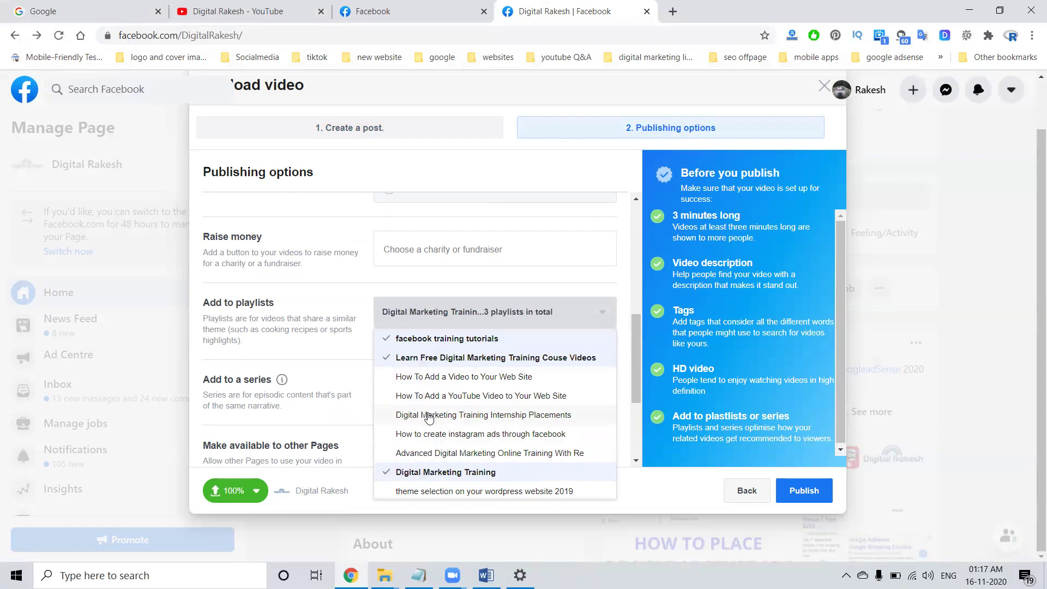
left_click(428, 417)
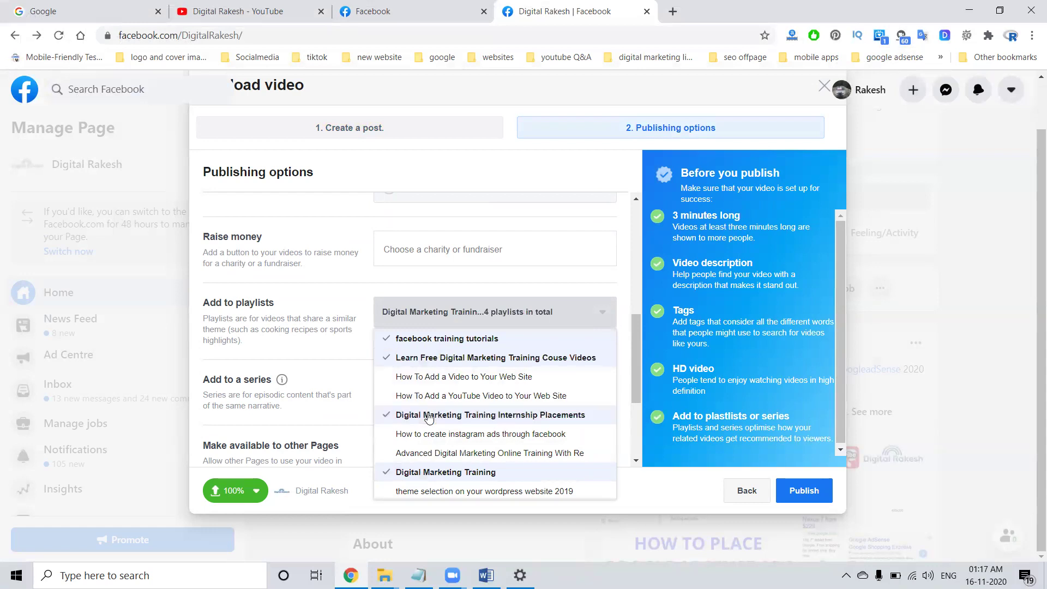
left_click(620, 222)
- Check the series choices and review the options for sharing with other Pages and for moderation
scroll(599, 234, "down", 3)
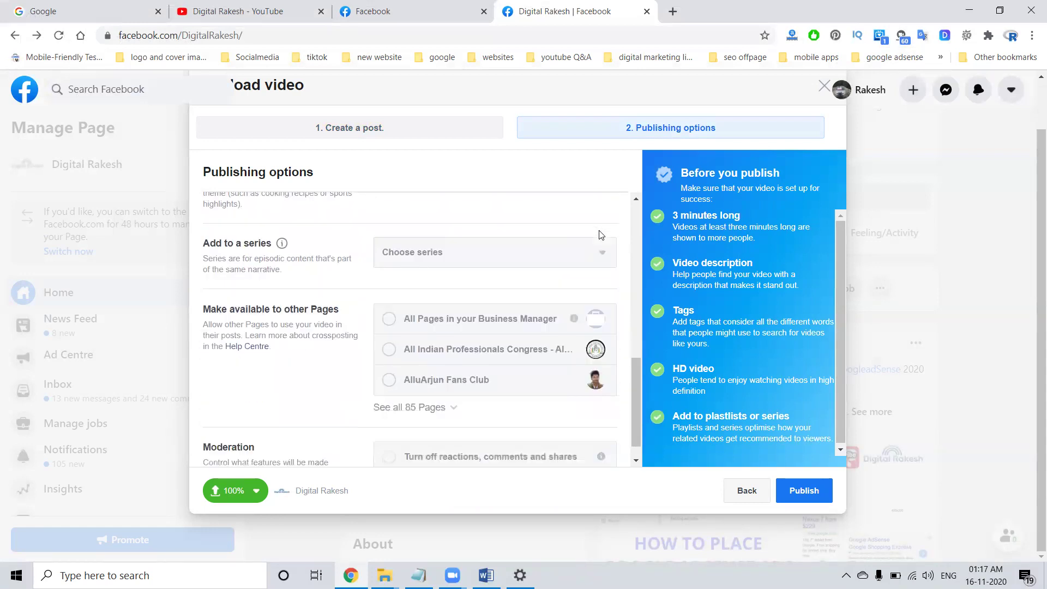
left_click(482, 255)
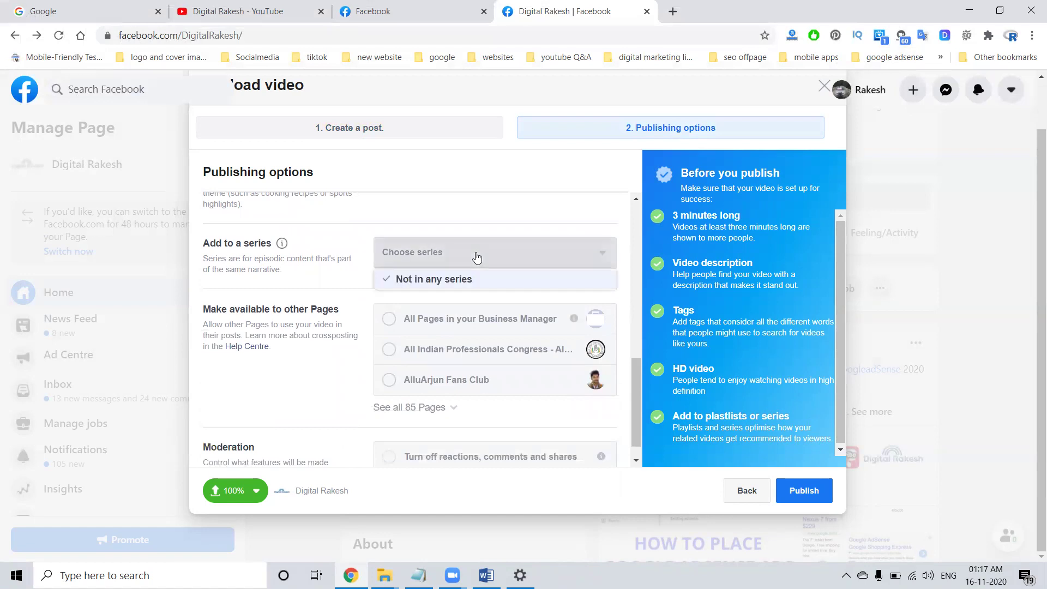
left_click(482, 224)
scroll(488, 267, "down", 1)
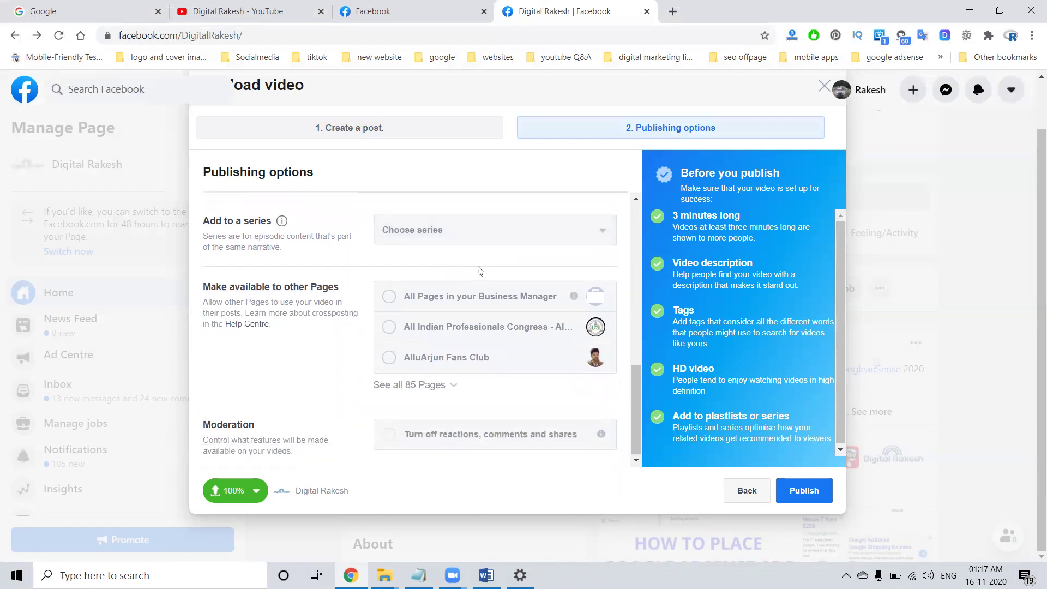
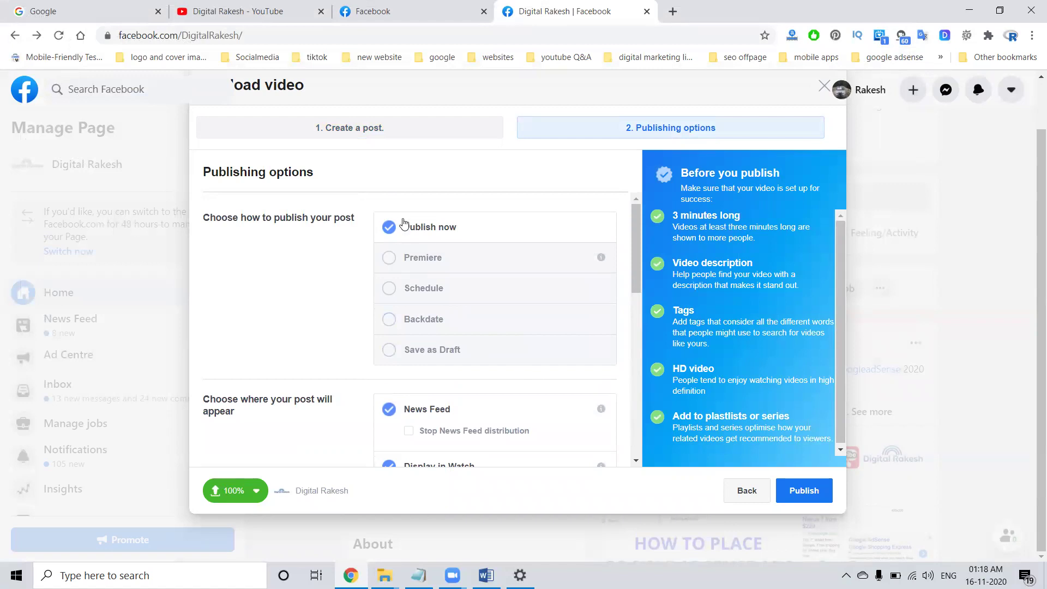
- Try the Premiere, Schedule (16/11/2020 at 01:18) and Backdate options, and return to immediate publishing
left_click(416, 266)
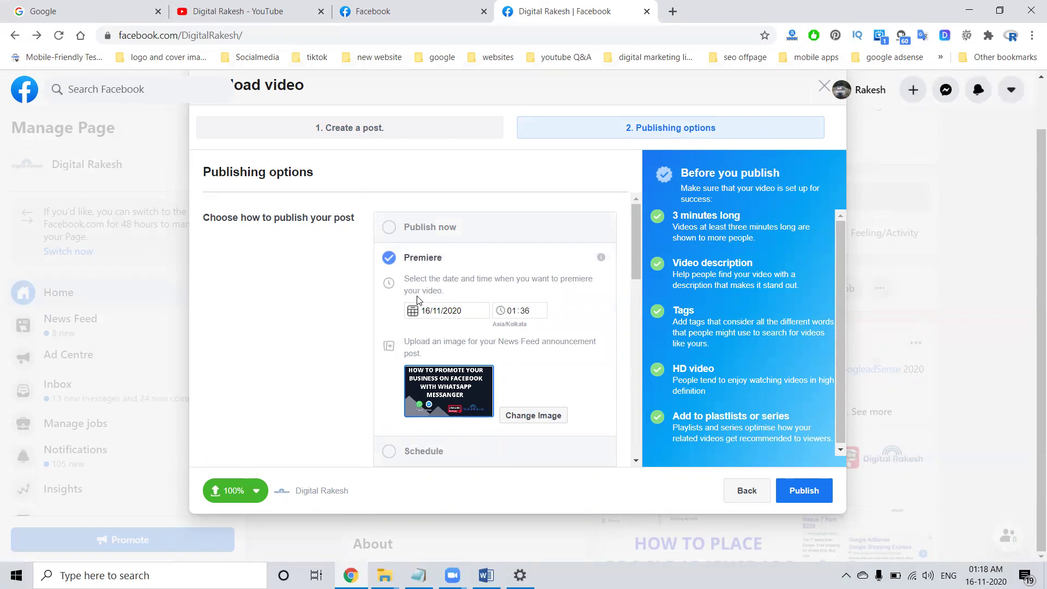
scroll(417, 300, "down", 3)
left_click(389, 247)
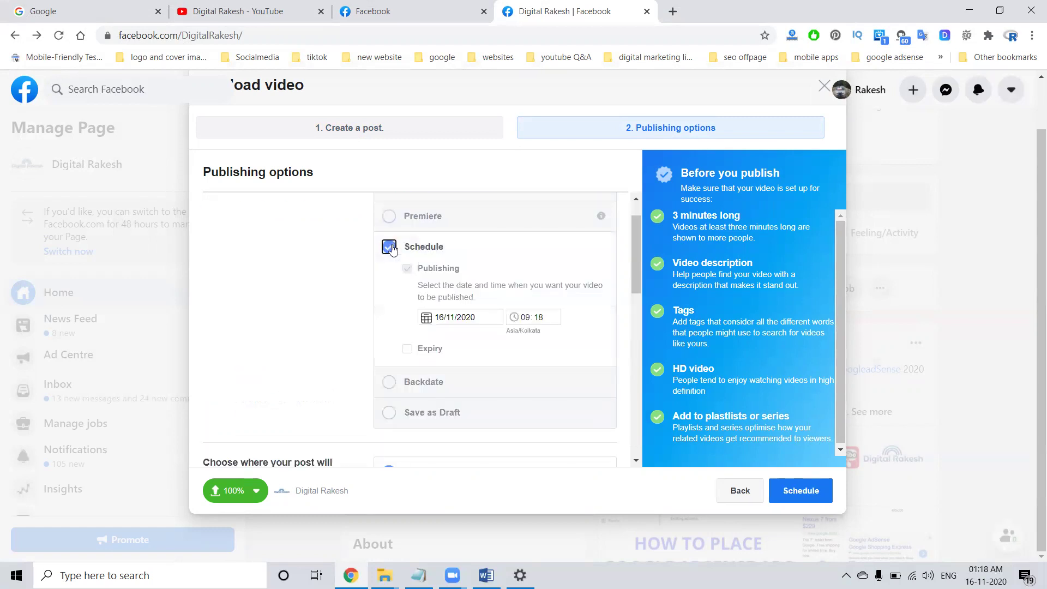
left_click(529, 321)
key("Down")
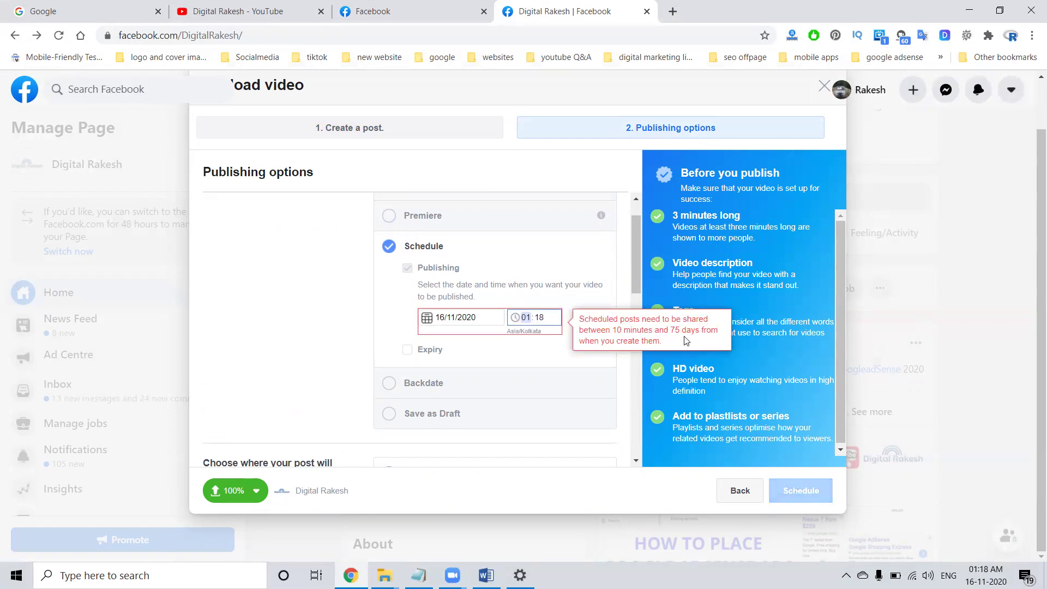
left_click(415, 383)
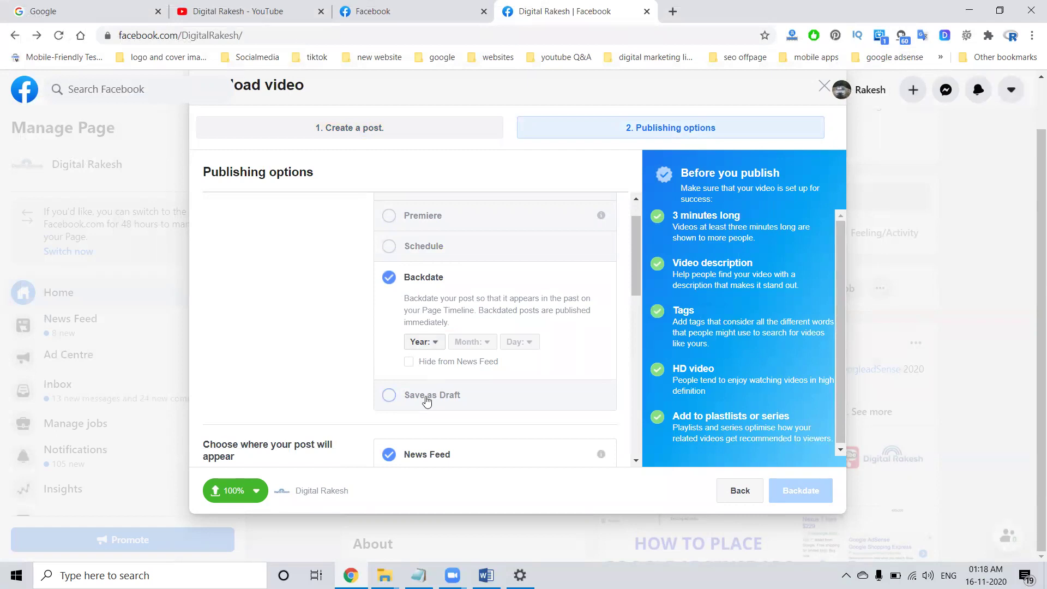
scroll(416, 360, "up", 3)
left_click(389, 283)
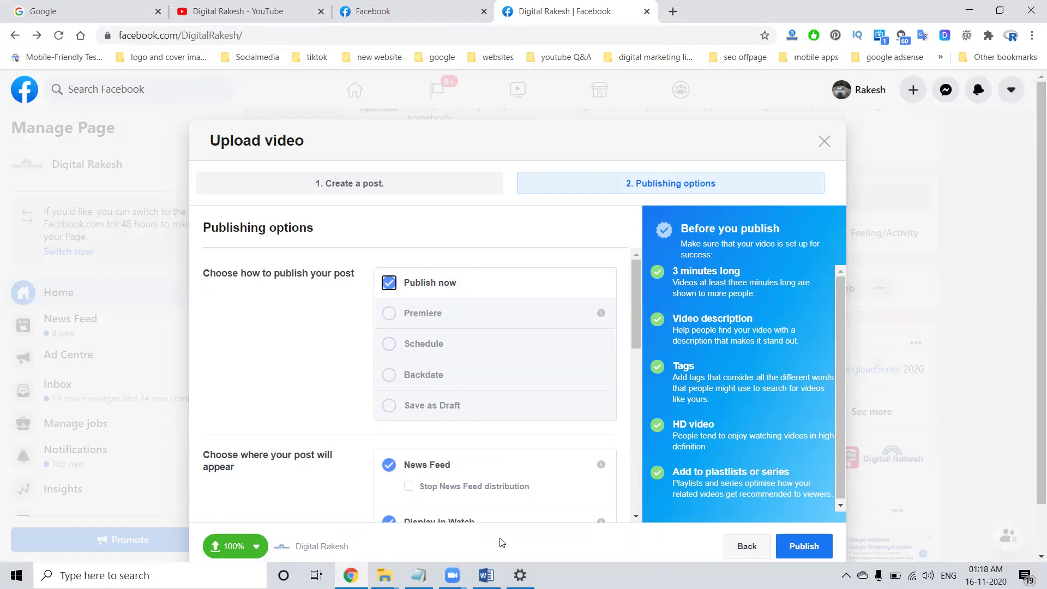
- Switch to Word to review the description and hashtags in the smo content document, and return to the video upload
left_click(486, 575)
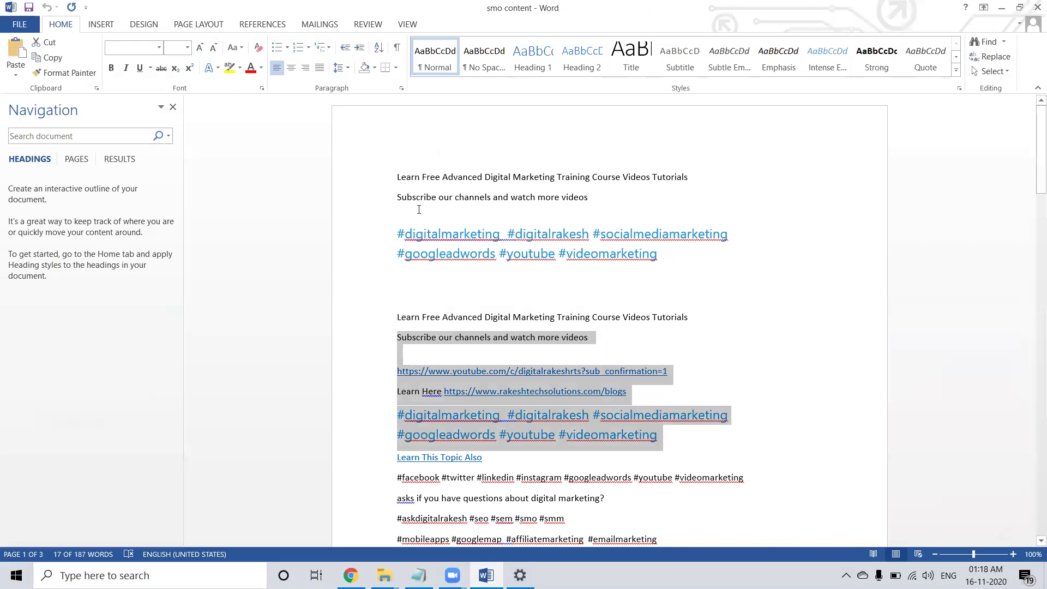
left_click(468, 350)
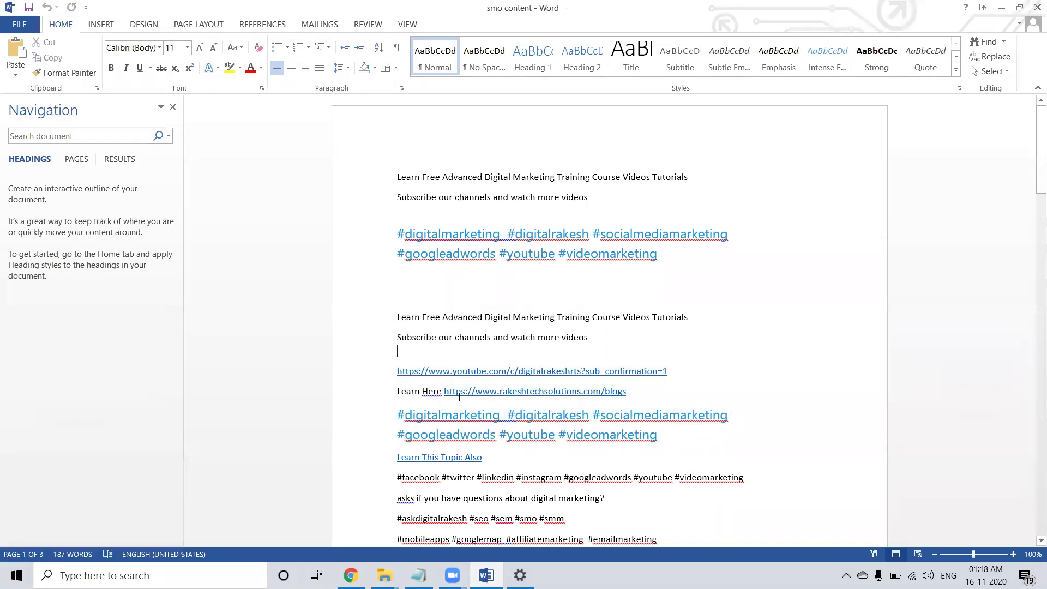
left_click(1001, 8)
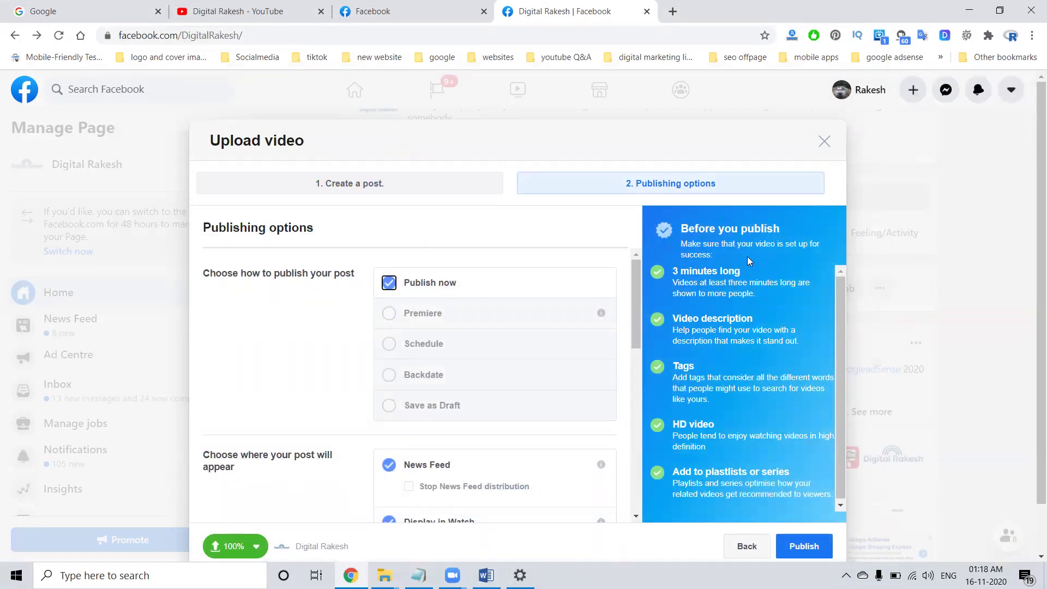
- Publish the uploaded video on the Digital Rakesh page
scroll(747, 256, "down", 1)
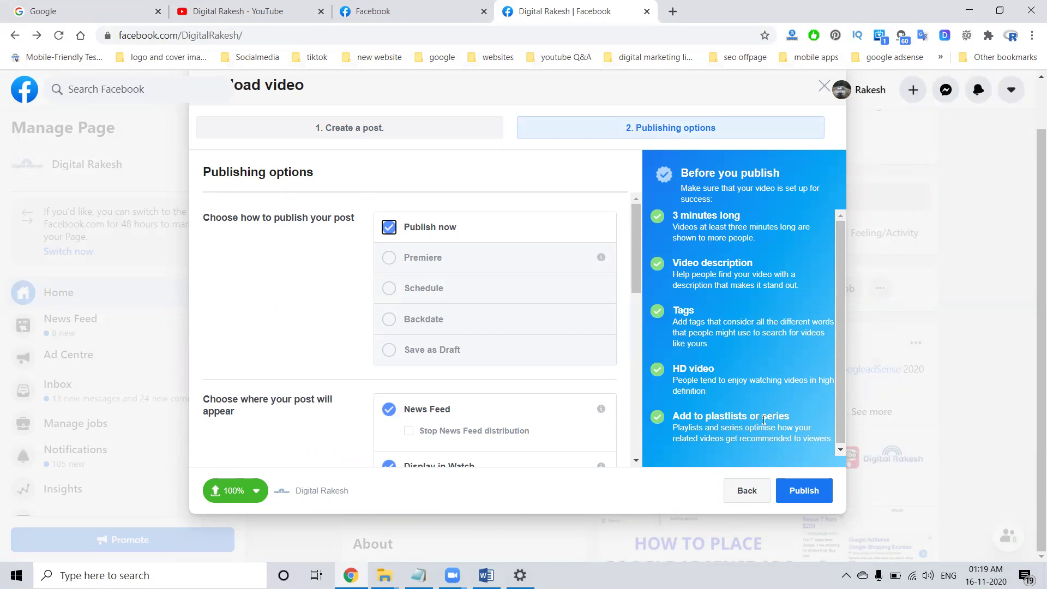
left_click(800, 489)
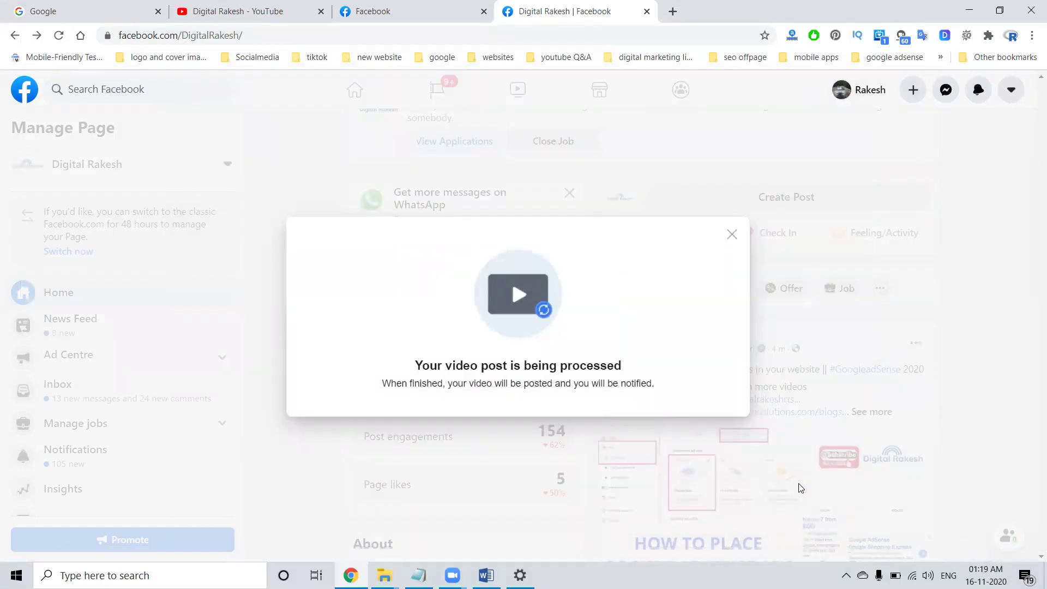
- View the YouTube channel, open rakeshtechsolutions.com in a new tab, dismiss its subscribe pop-up and go to the Video Tutorials page
left_click(263, 5)
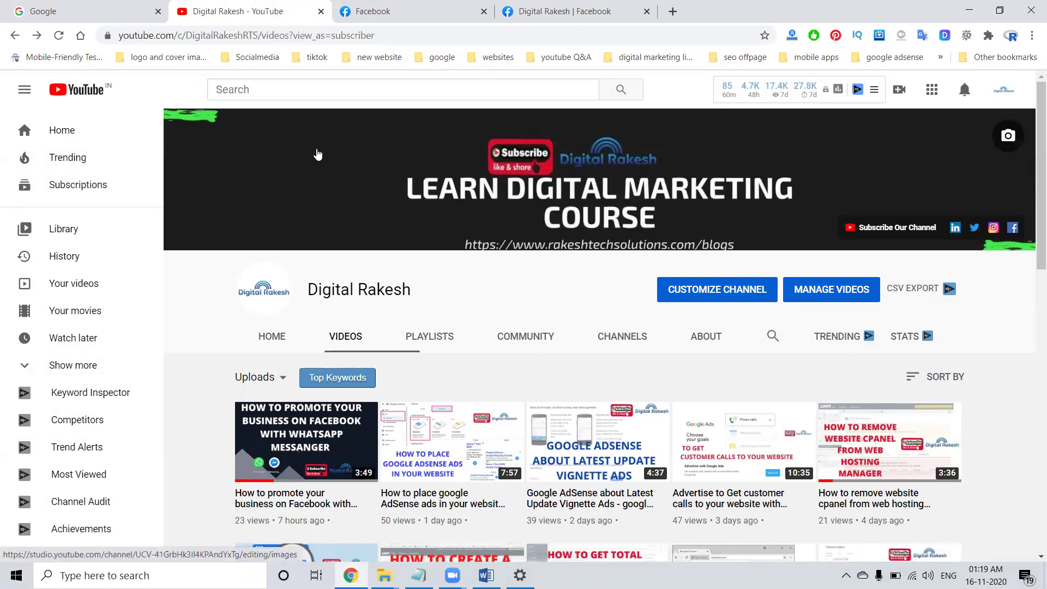
left_click(673, 11)
type("ra")
key("Return")
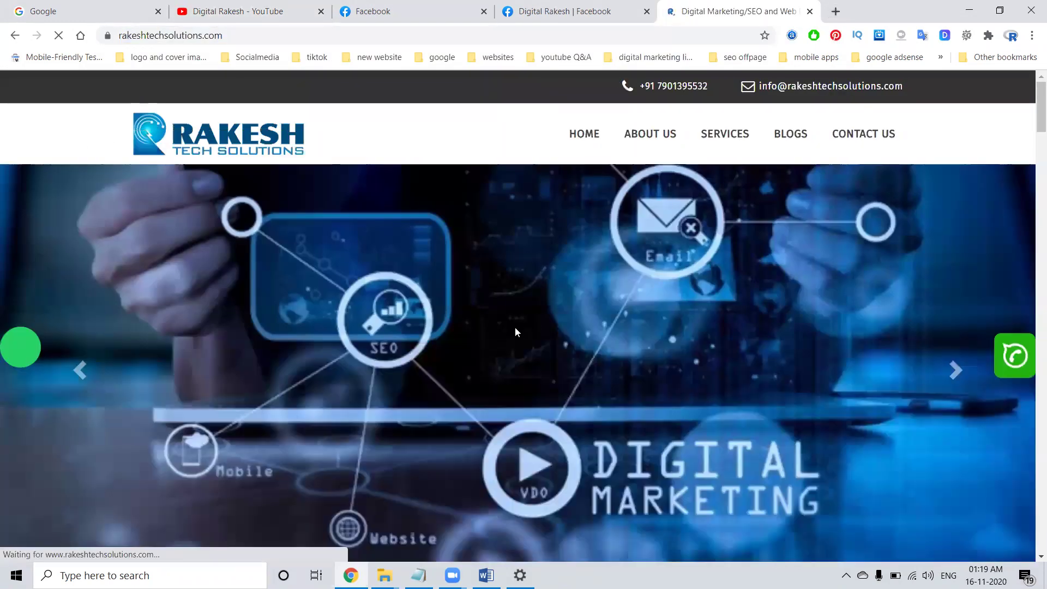
scroll(517, 332, "down", 20)
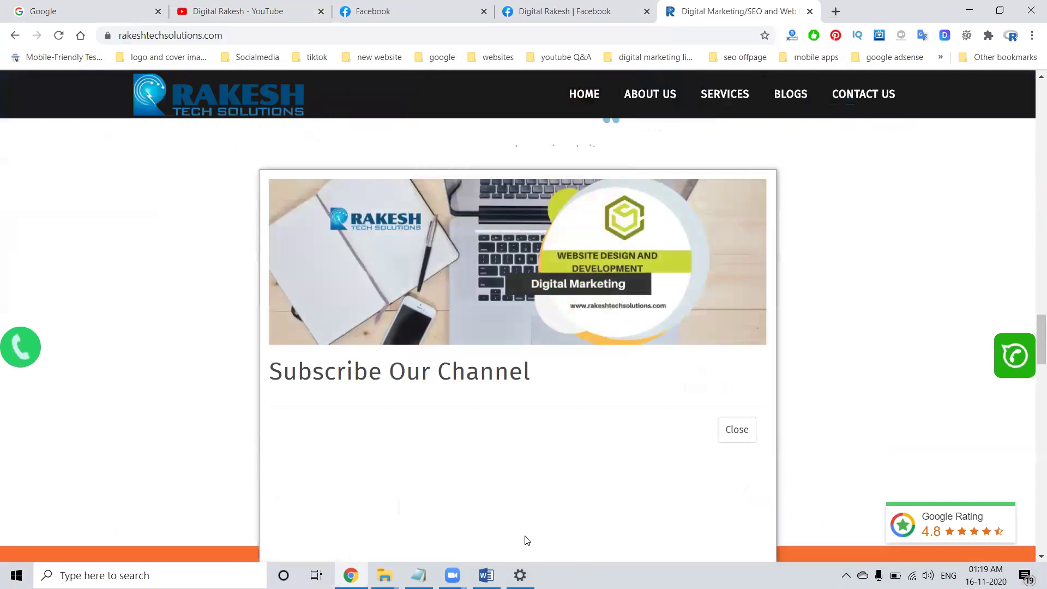
left_click(737, 429)
scroll(734, 432, "down", 4)
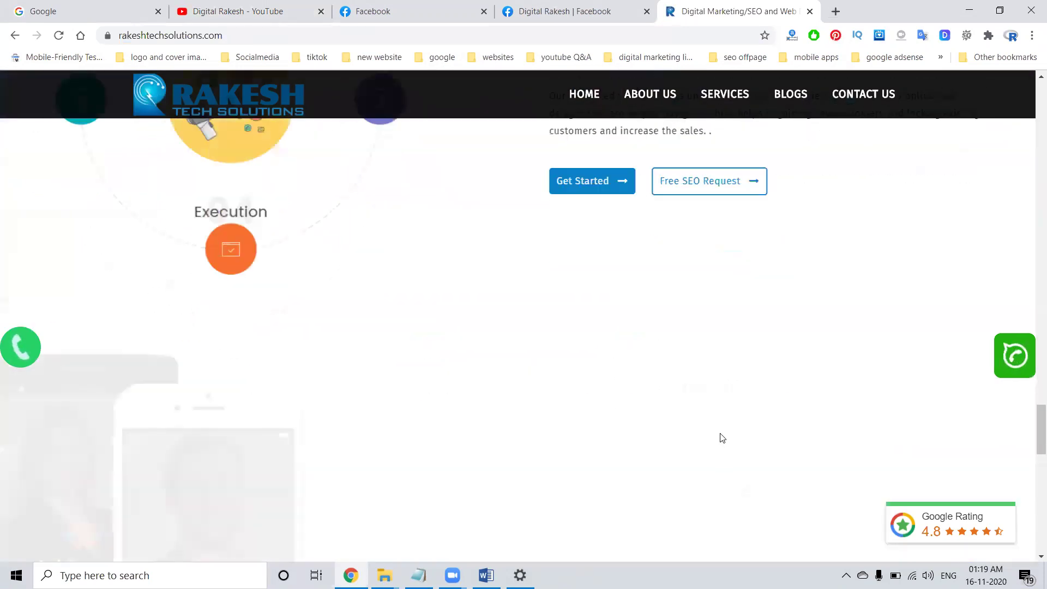
scroll(723, 438, "down", 10)
left_click(593, 389)
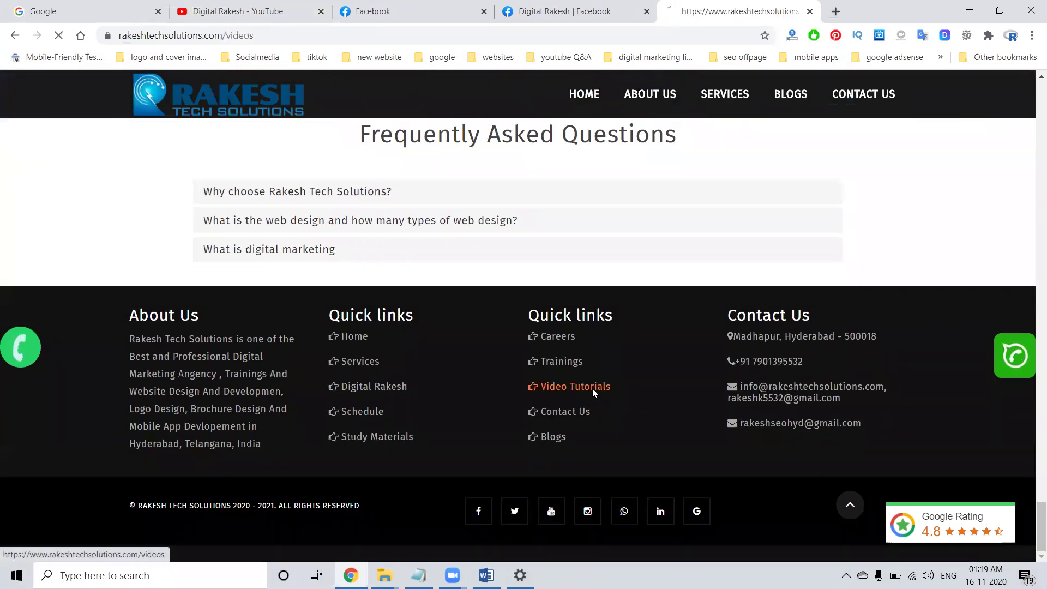
- Open the video page "How to write perfect seo on page on your website" and copy its title
scroll(584, 388, "down", 5)
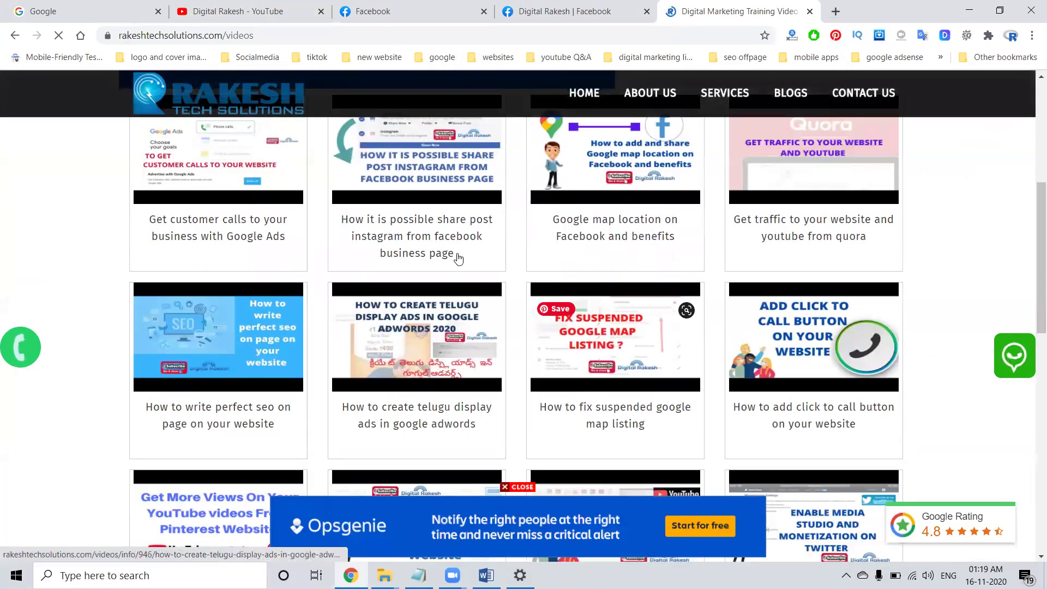
scroll(246, 284, "down", 2)
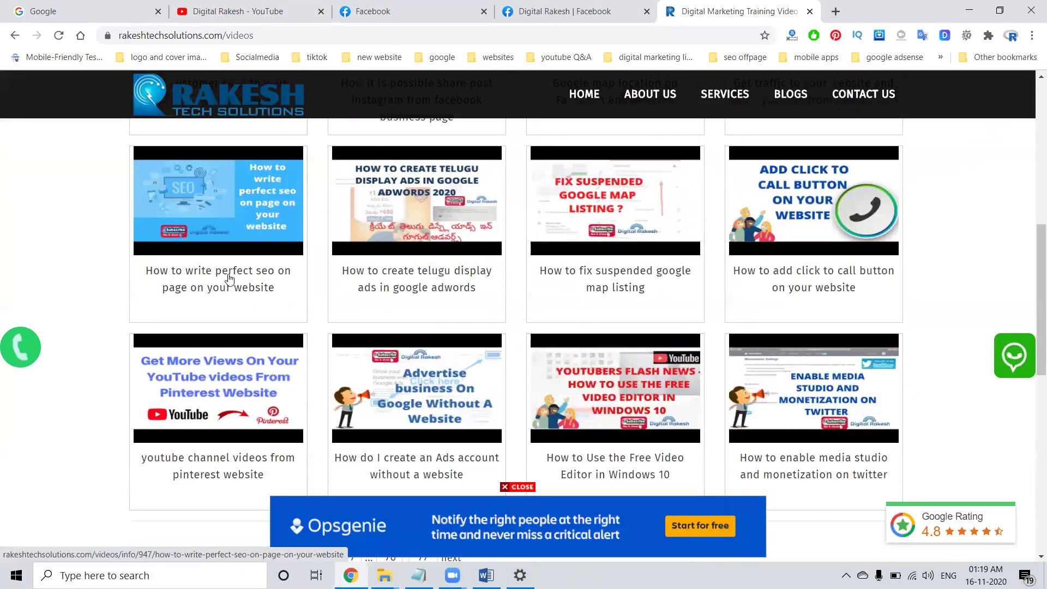
left_click(229, 280)
scroll(302, 259, "down", 3)
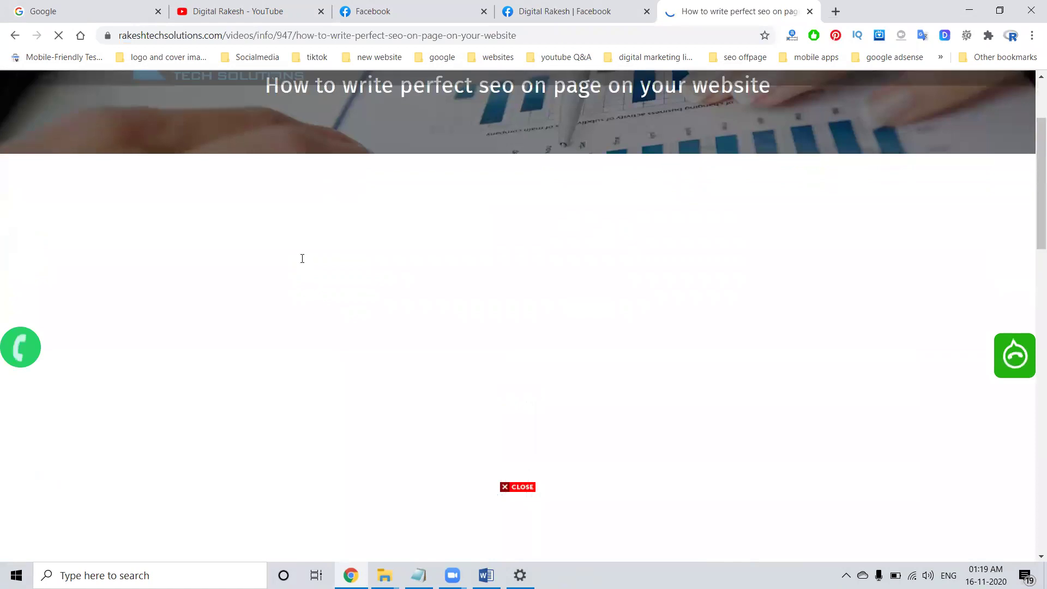
triple_click(302, 268)
key("ctrl+c")
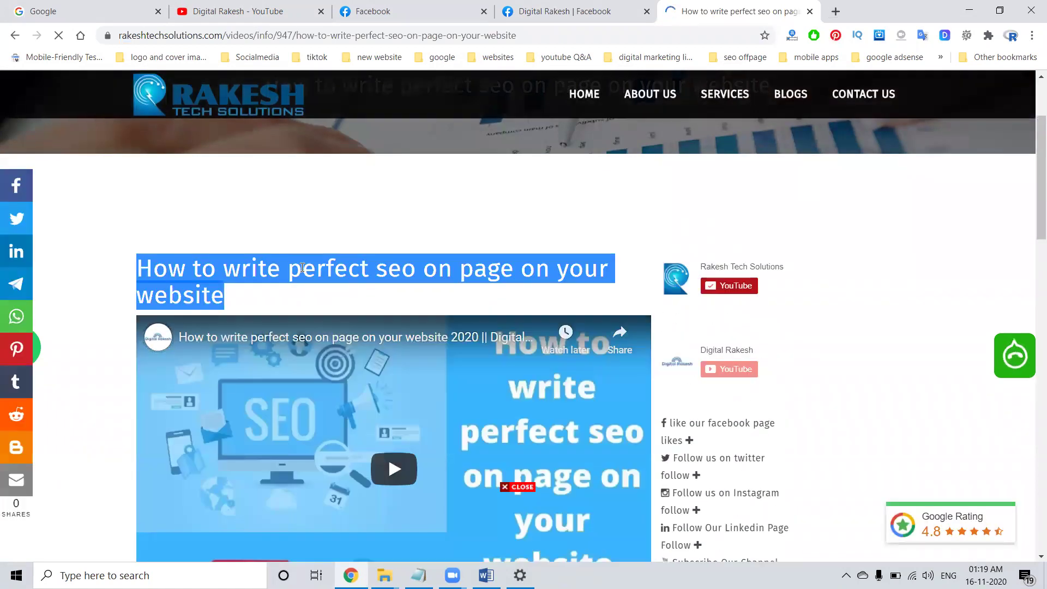
- Open the Facebook share form for this video page, closing it once and opening it again
scroll(302, 267, "down", 15)
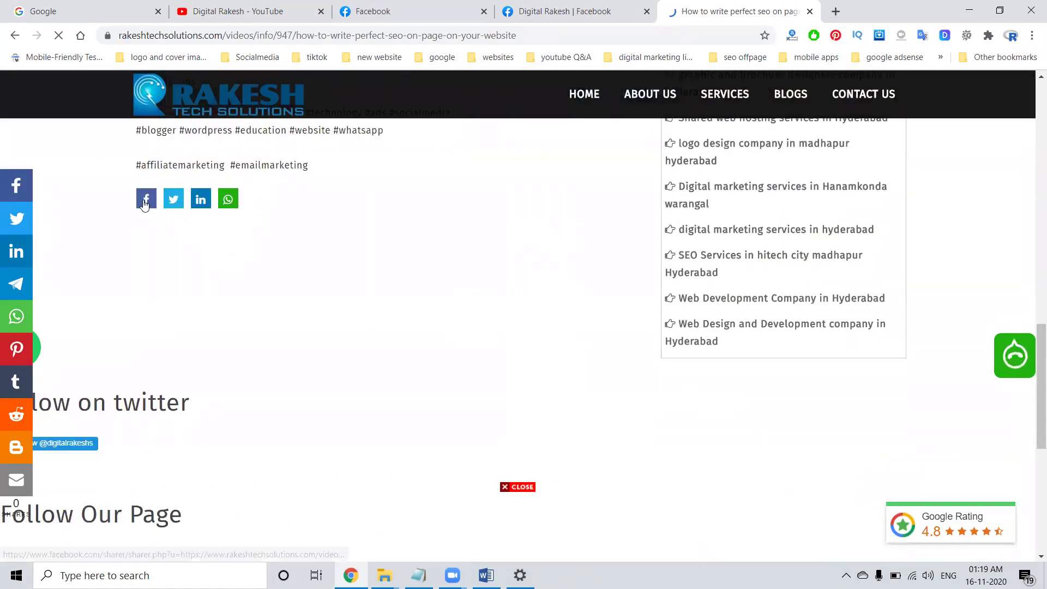
left_click(144, 204)
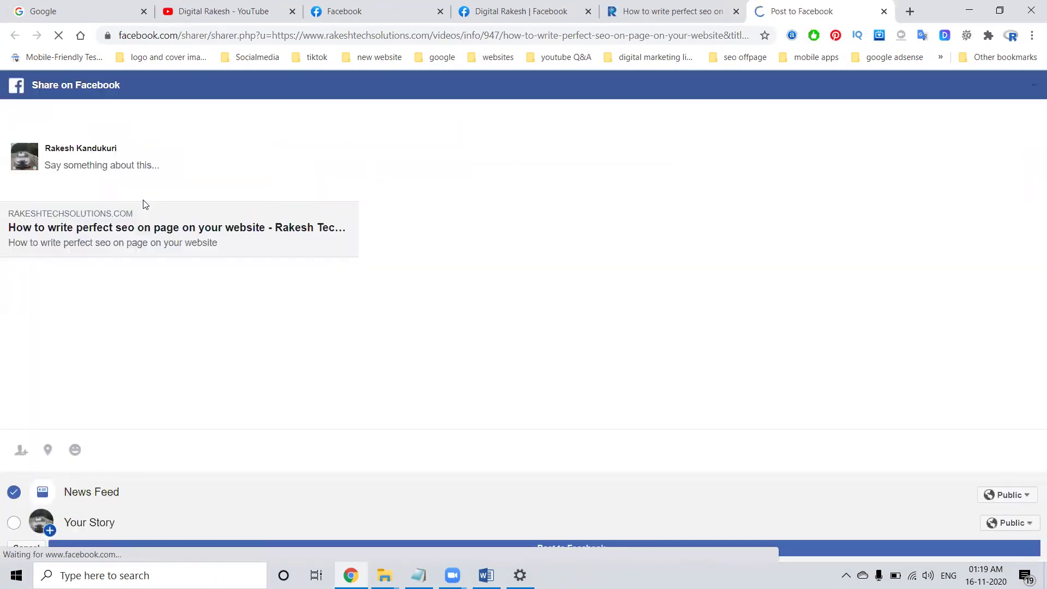
left_click(884, 11)
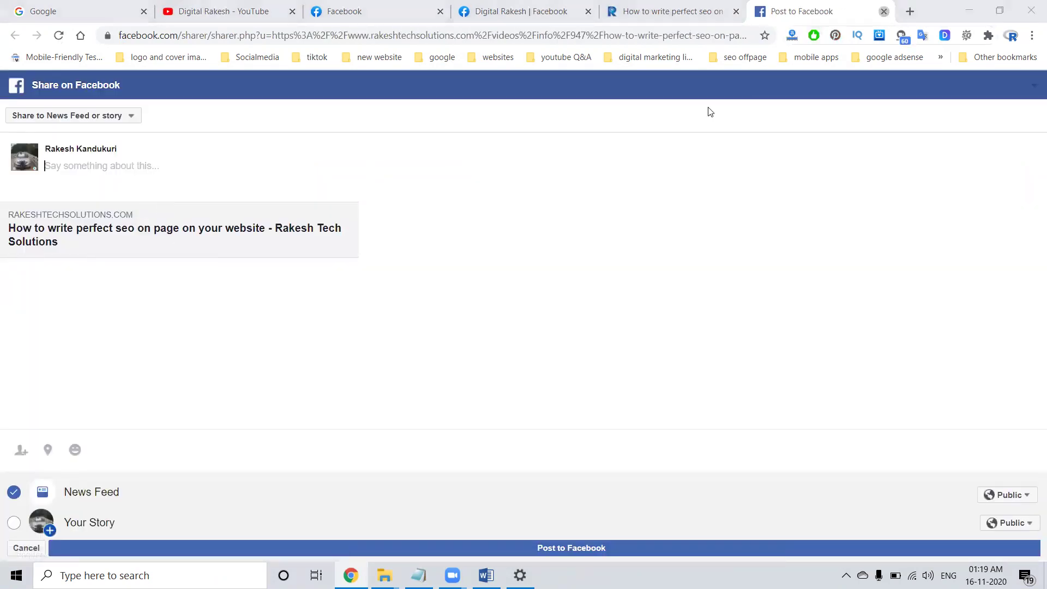
left_click(585, 113)
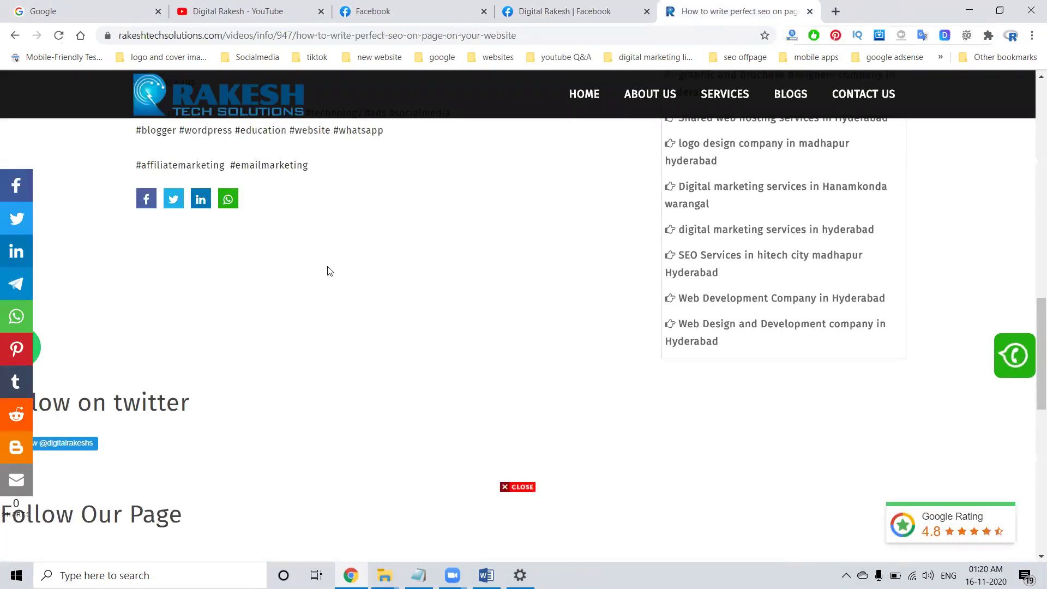
left_click(147, 202)
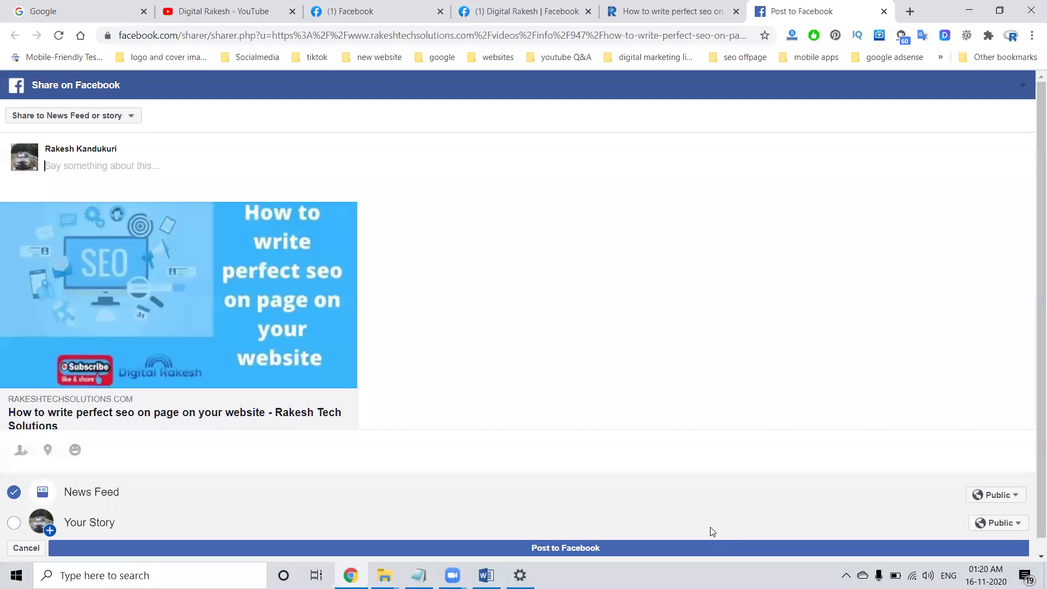
- Fill the post with the copied video title, followed by the subscribe line, links and hashtags from the Word document "smo content"
key("ctrl+v")
key("Return")
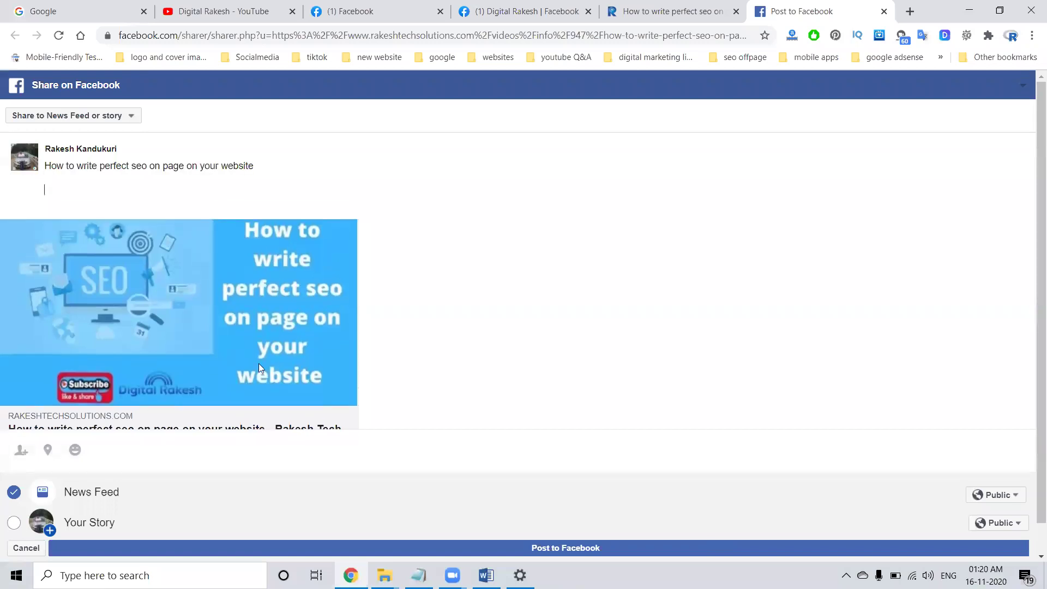
left_click(486, 576)
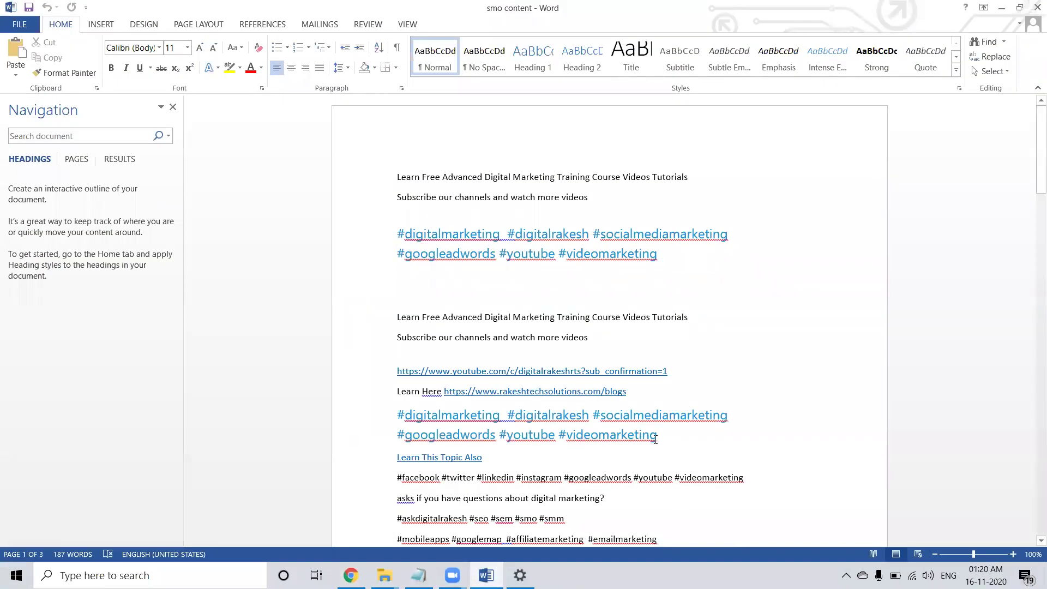
left_click_drag(655, 439, 397, 341)
key("ctrl+c")
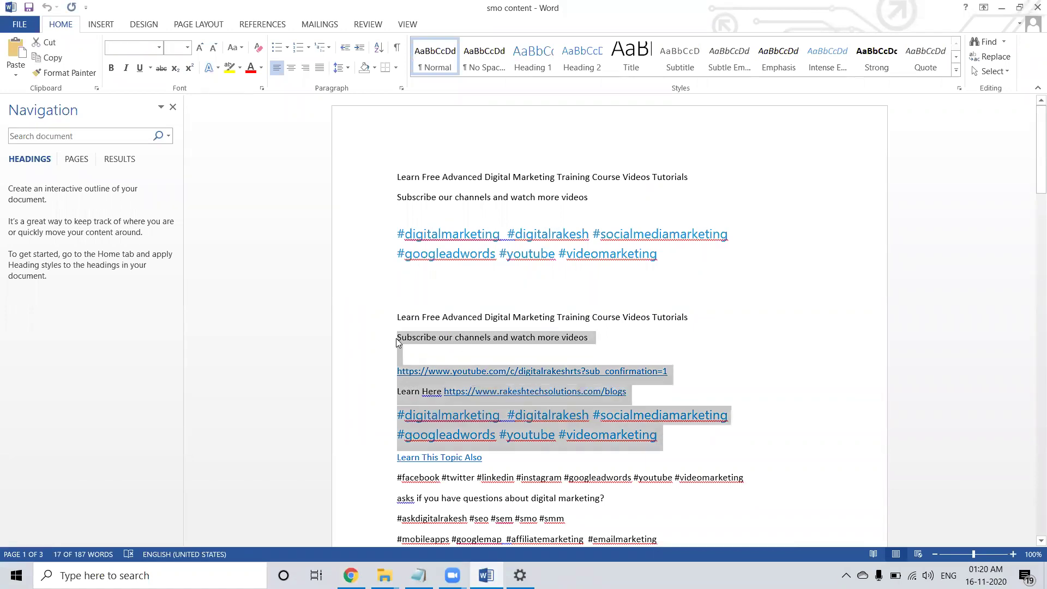
left_click(1006, 6)
key("ctrl+v")
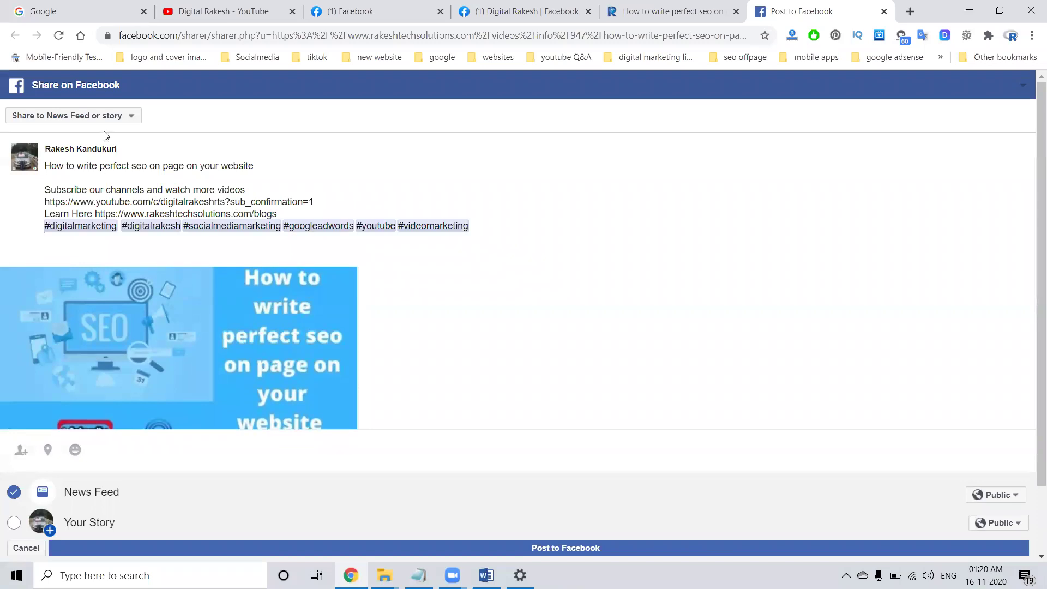
- Change the share destination to a Page you manage and choose the Digital Rakesh page
left_click(88, 116)
left_click(55, 181)
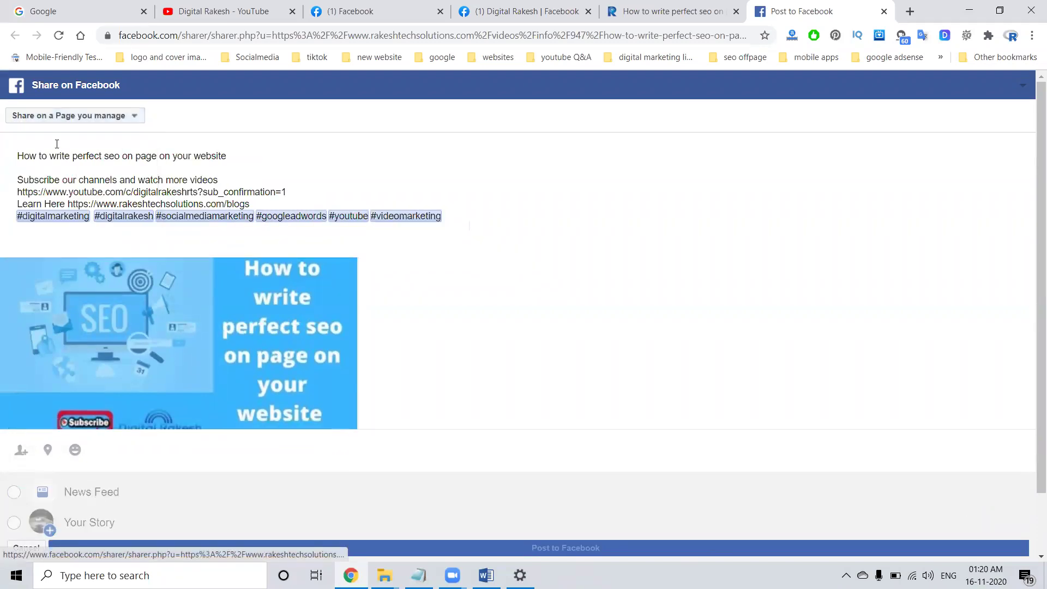
left_click(66, 146)
scroll(82, 205, "down", 1)
scroll(82, 204, "down", 5)
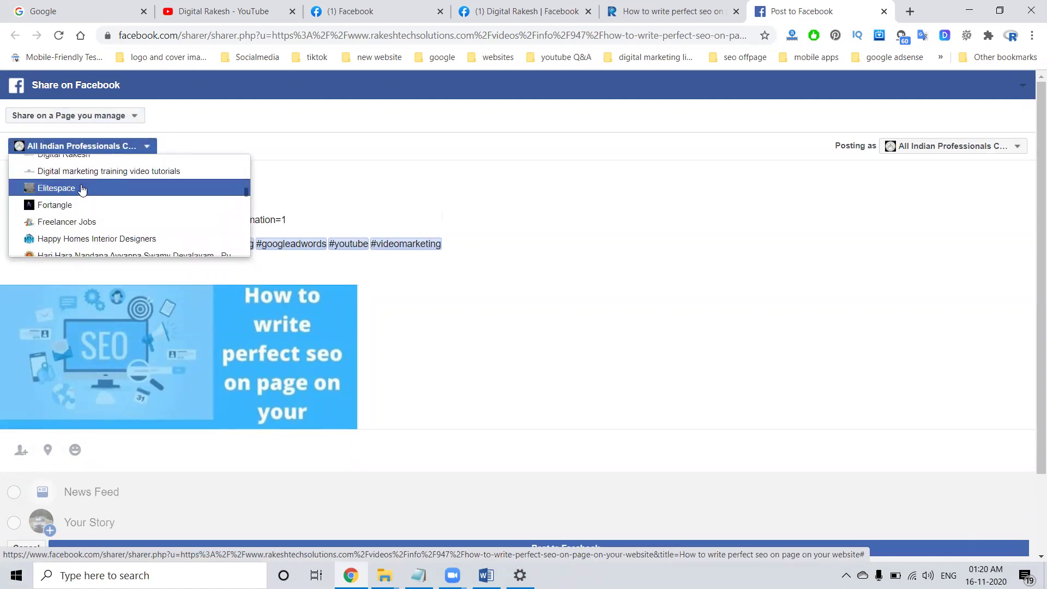
scroll(83, 207, "up", 2)
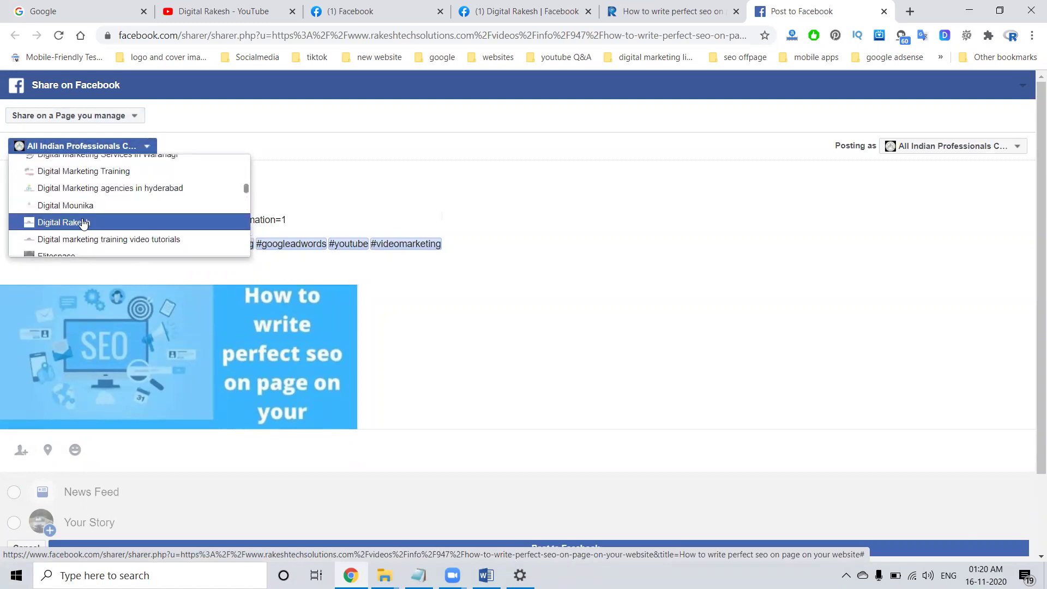
left_click(82, 222)
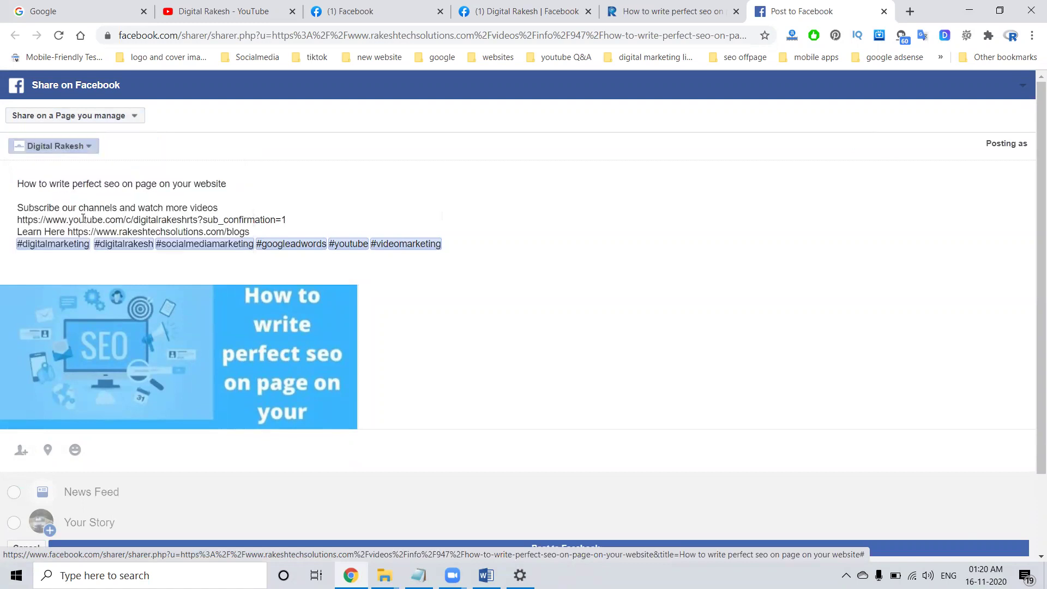
- Publish the post to Facebook and return to the Digital Rakesh YouTube channel
left_click(421, 545)
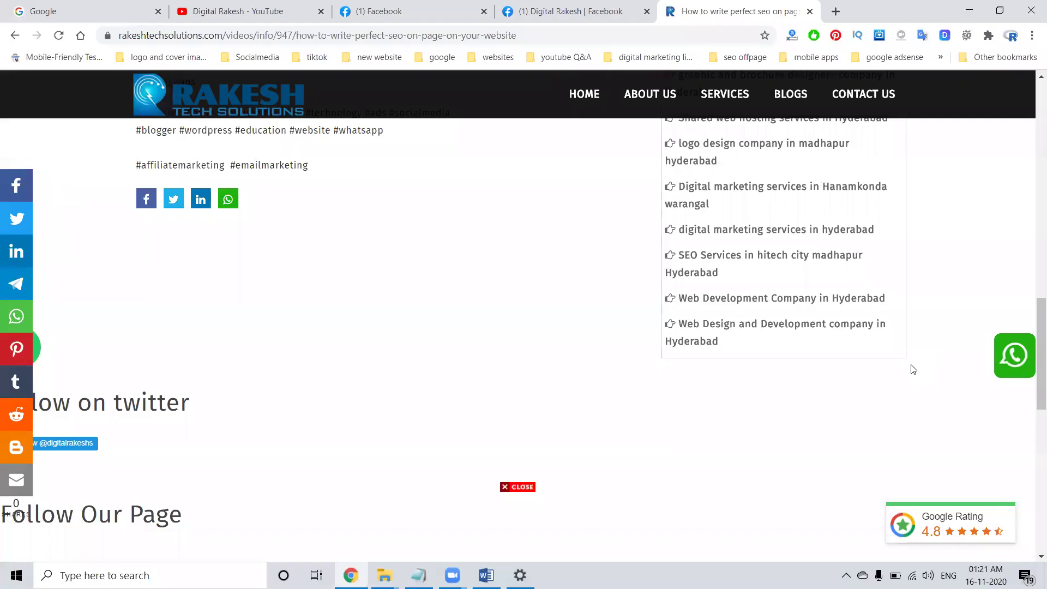
left_click(251, 11)
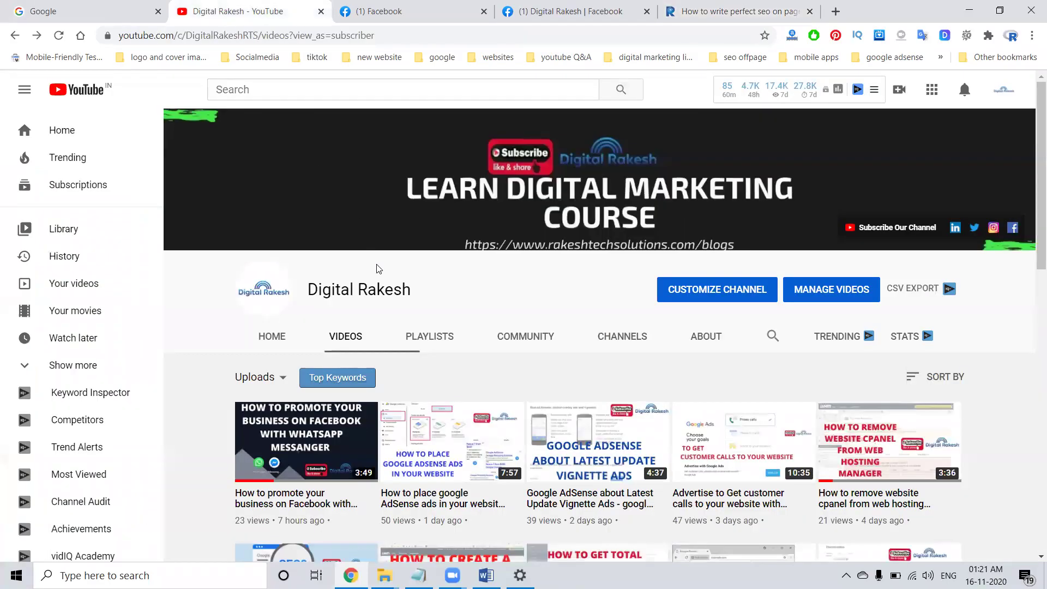